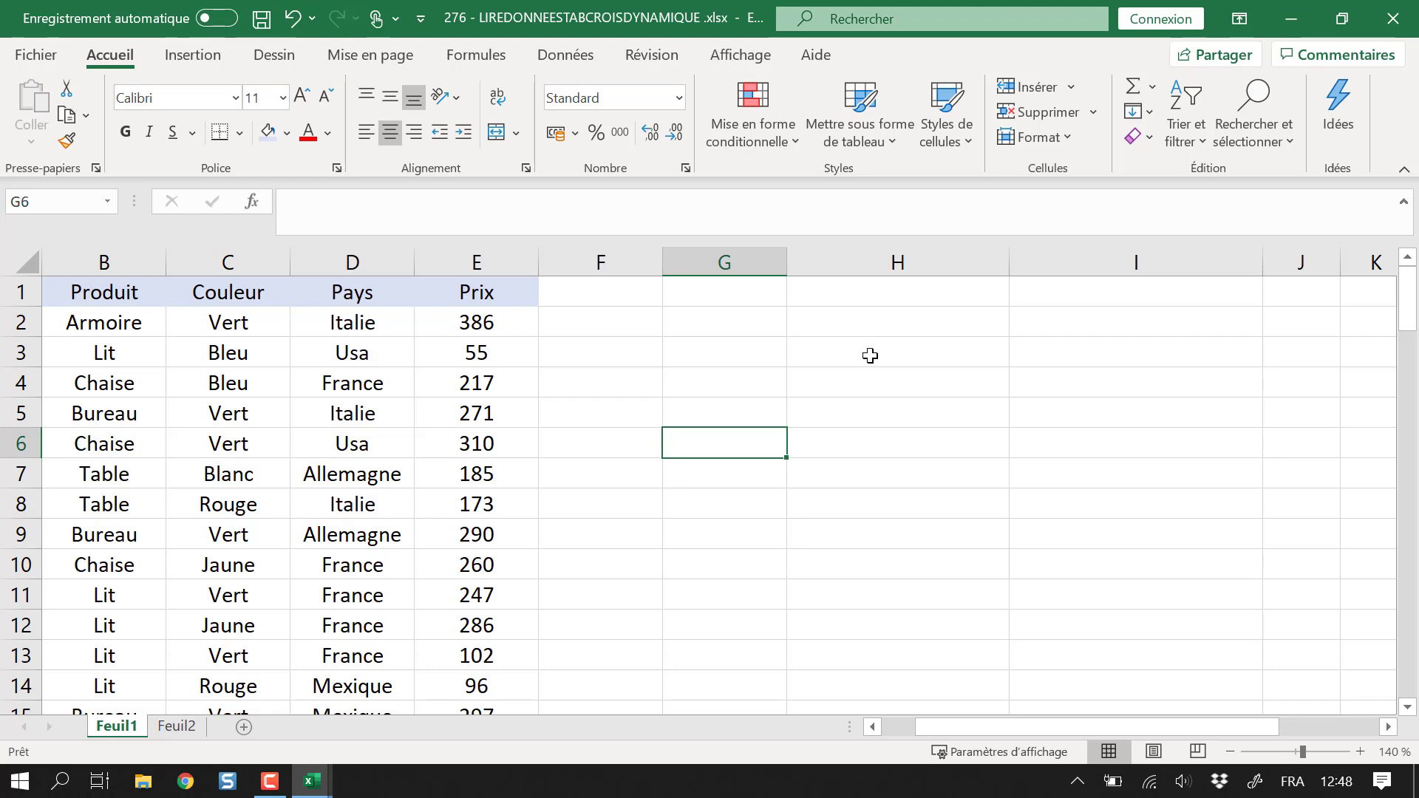
pyautogui.click(706, 377)
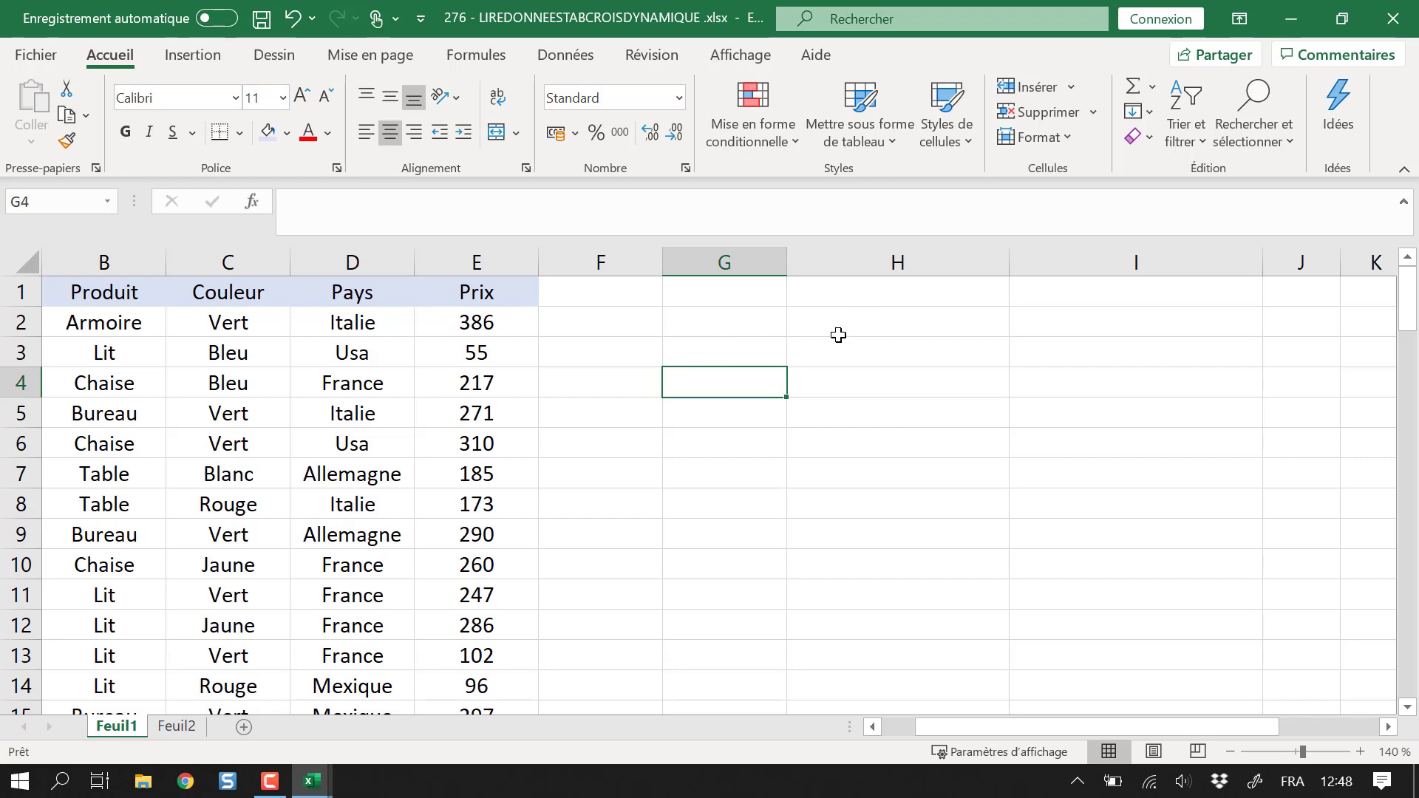
pyautogui.moveTo(694, 323); pyautogui.dragTo(1084, 611)
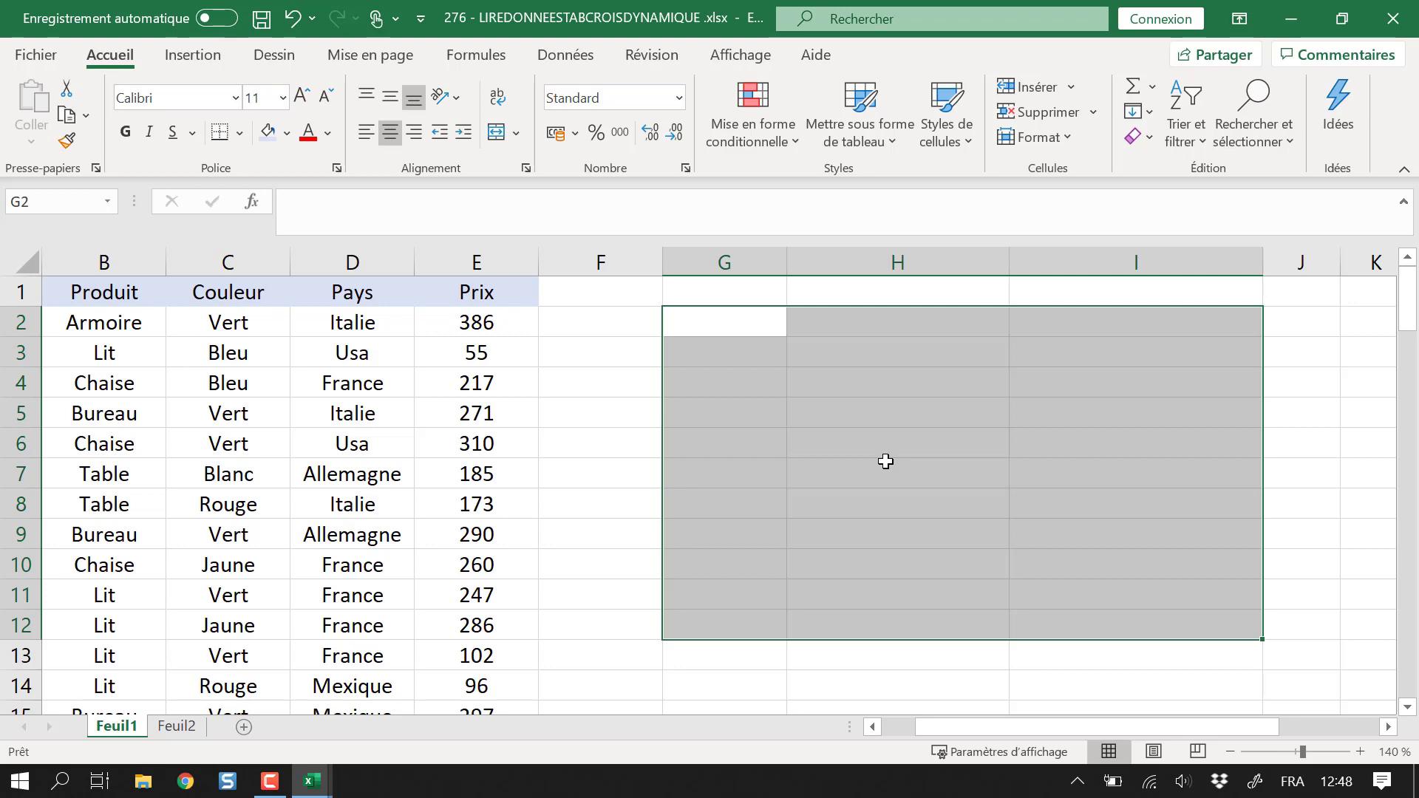
pyautogui.click(723, 327)
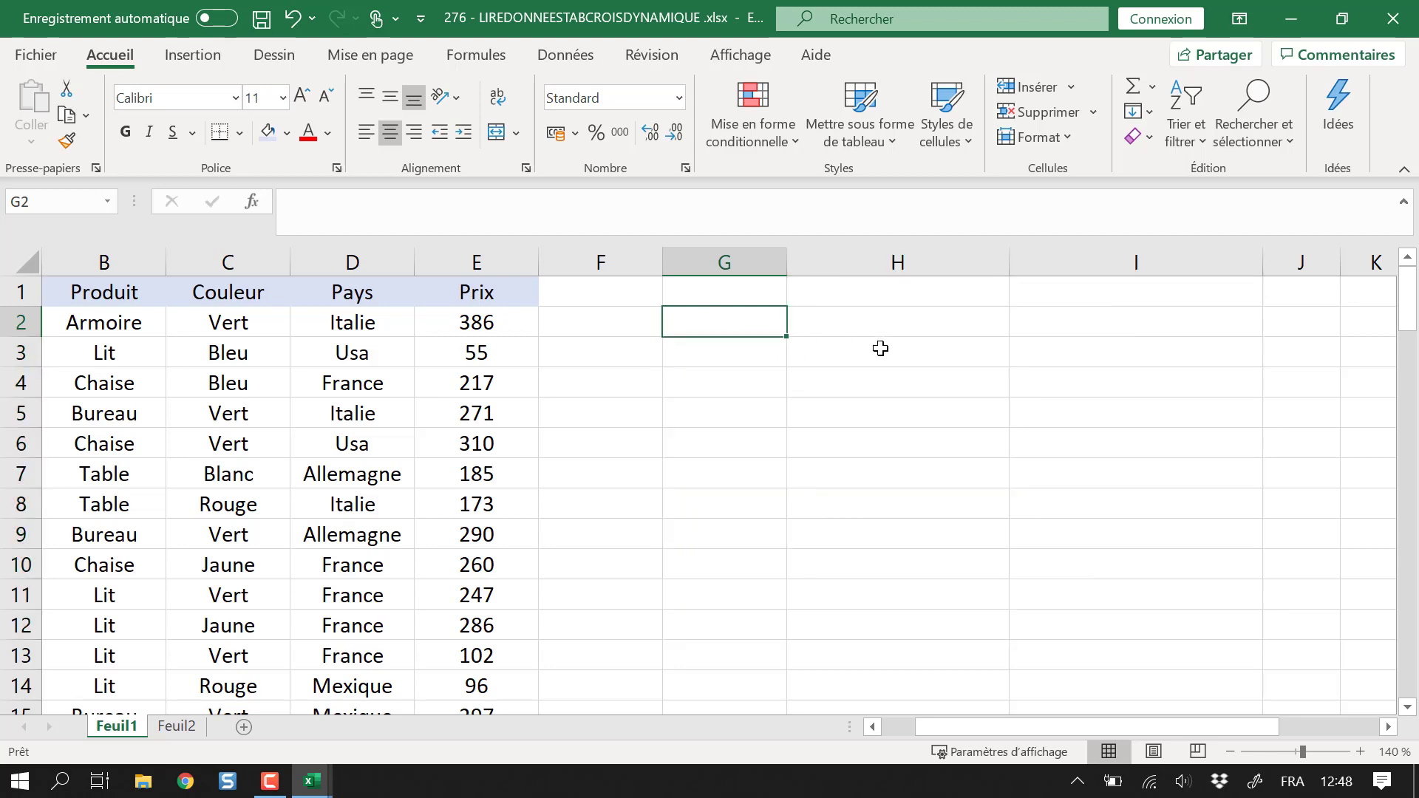
# Step: Examine the source data columns Vendeur, Produit, Couleur, Pays and Prix on Feuil1
pyautogui.moveTo(114, 299); pyautogui.dragTo(86, 599)
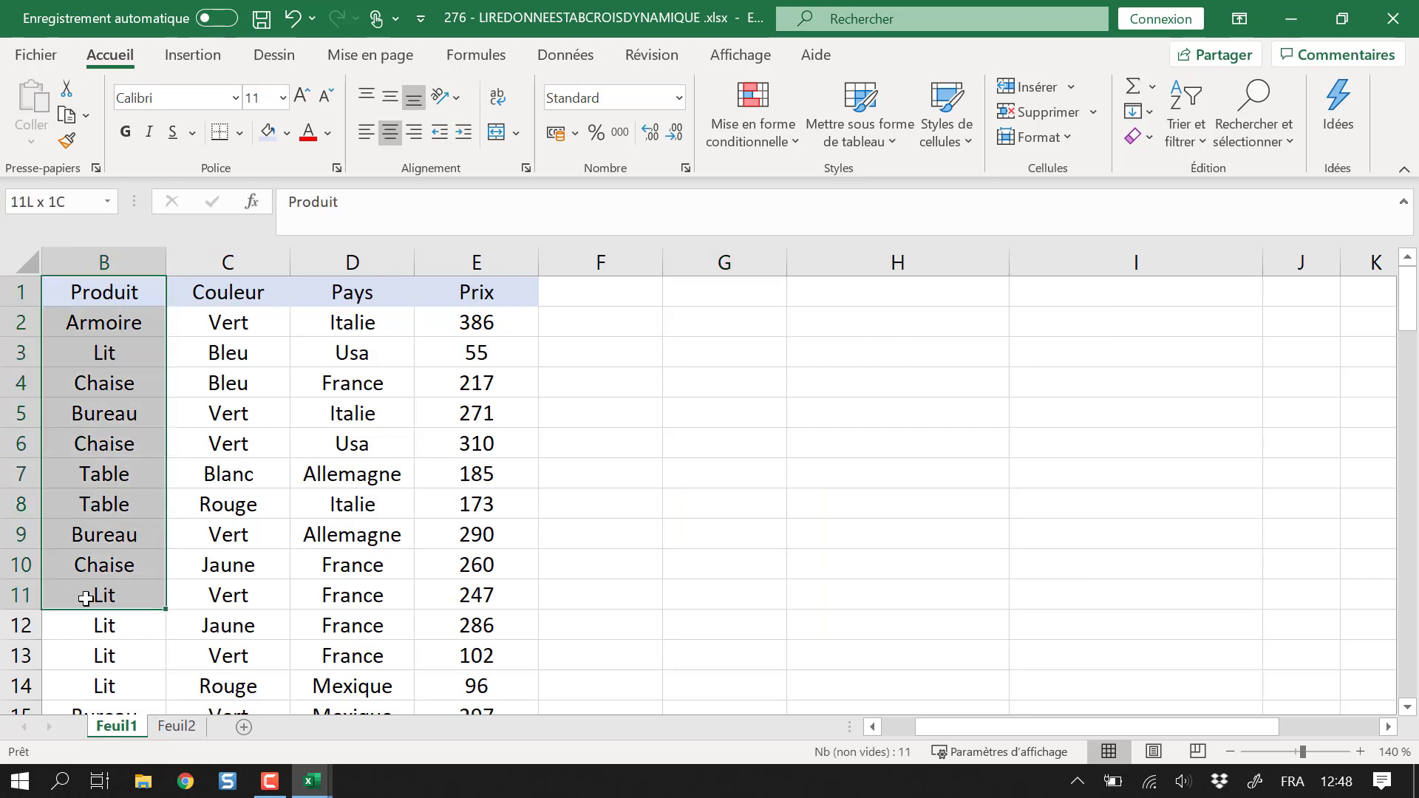
pyautogui.click(224, 325)
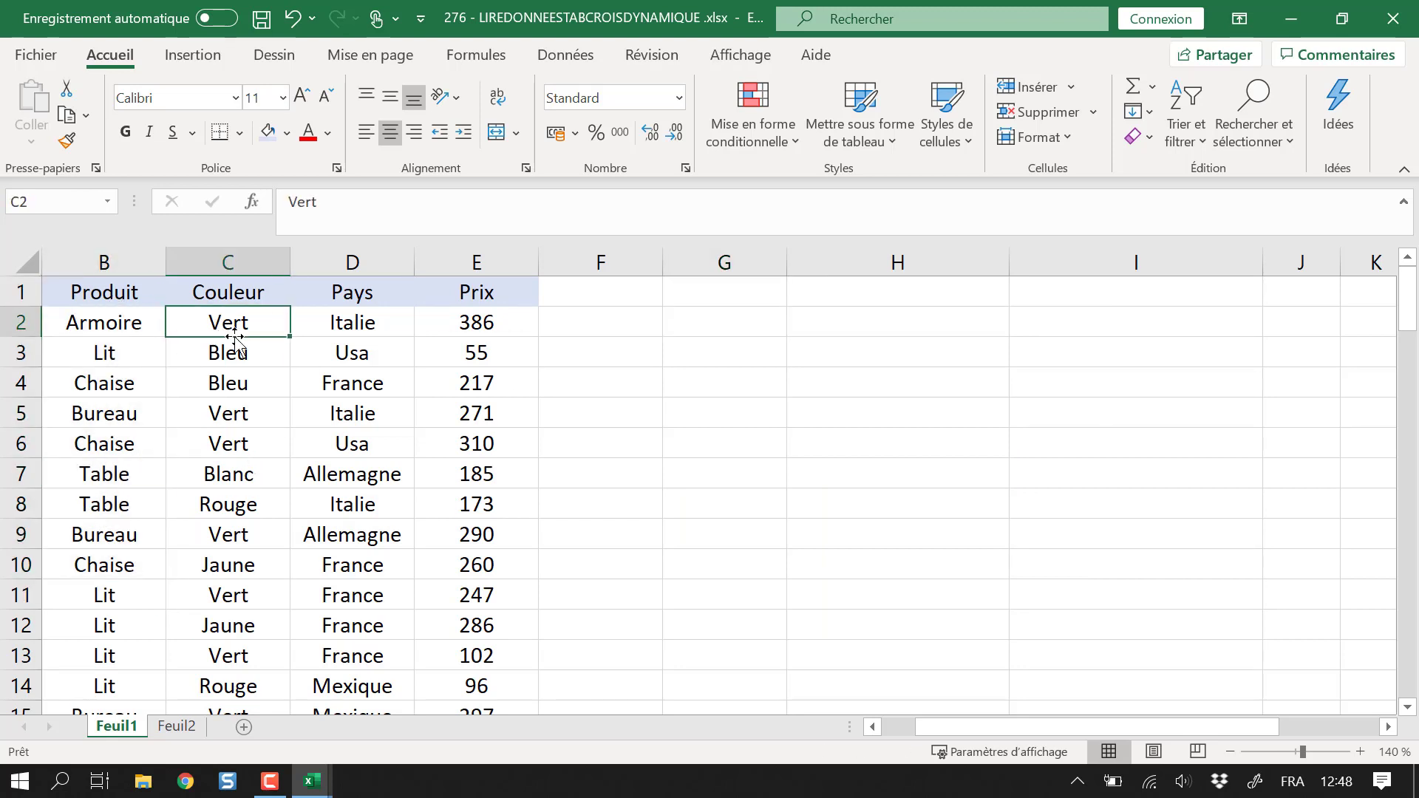
pyautogui.click(368, 333)
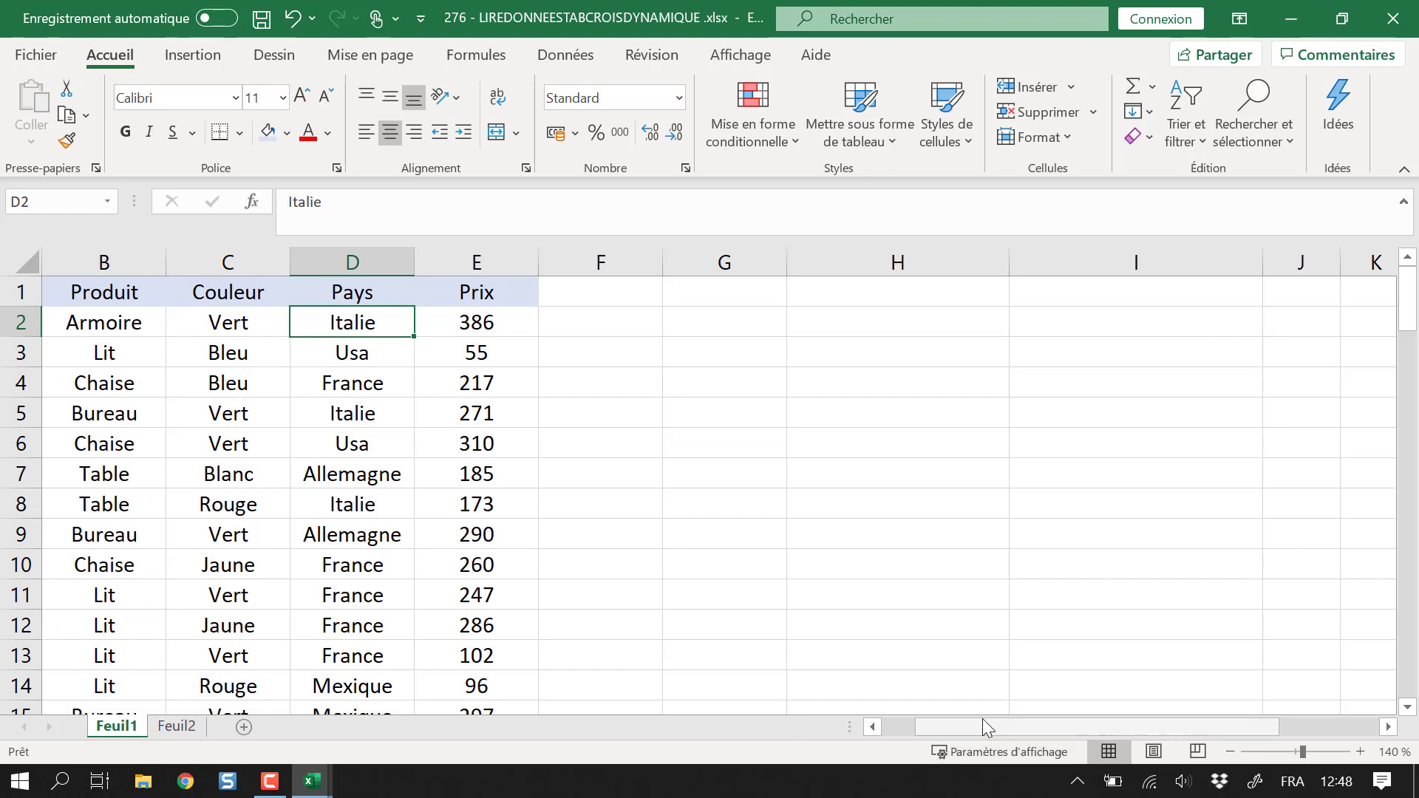
pyautogui.moveTo(983, 726); pyautogui.dragTo(948, 726)
pyautogui.moveTo(104, 413); pyautogui.dragTo(103, 626)
pyautogui.click(653, 357)
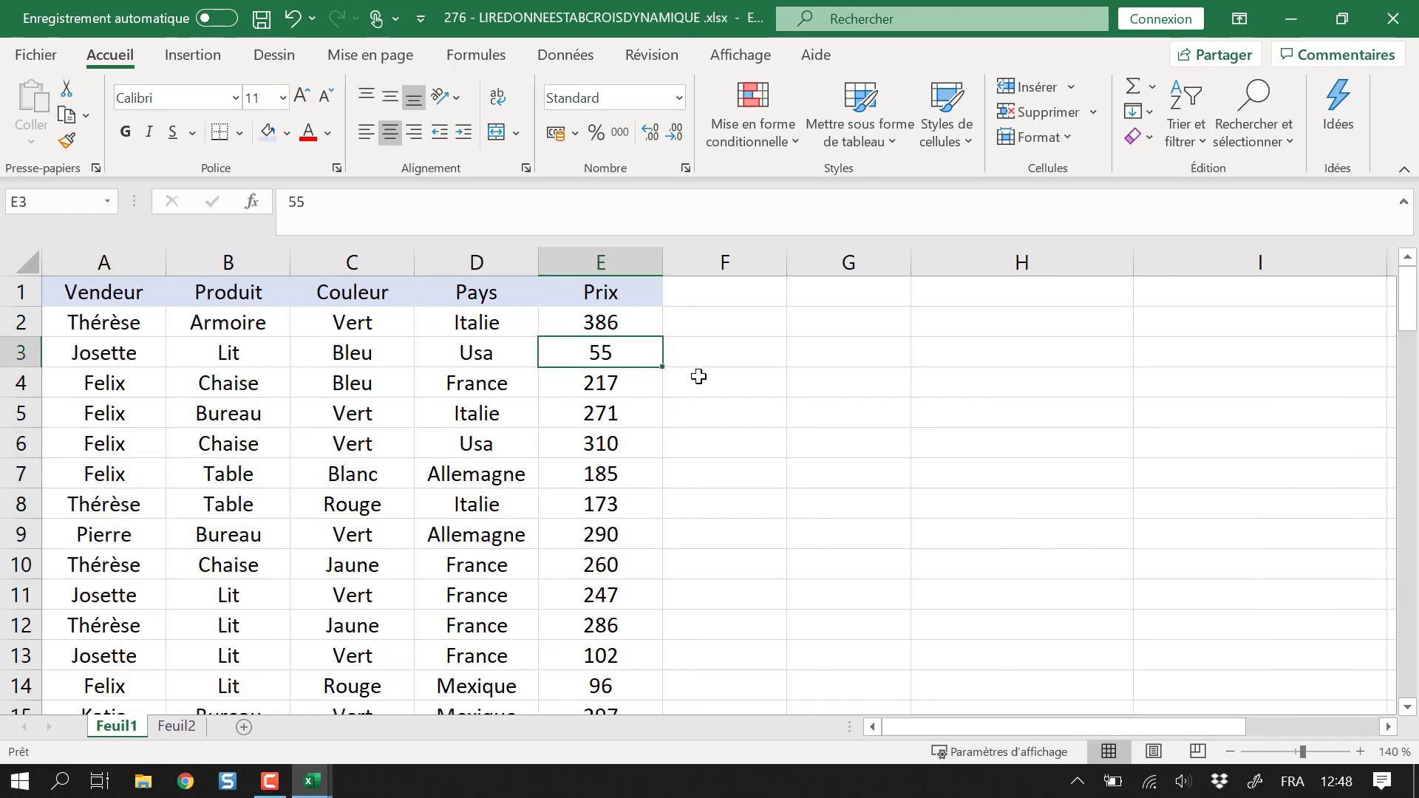
pyautogui.click(833, 352)
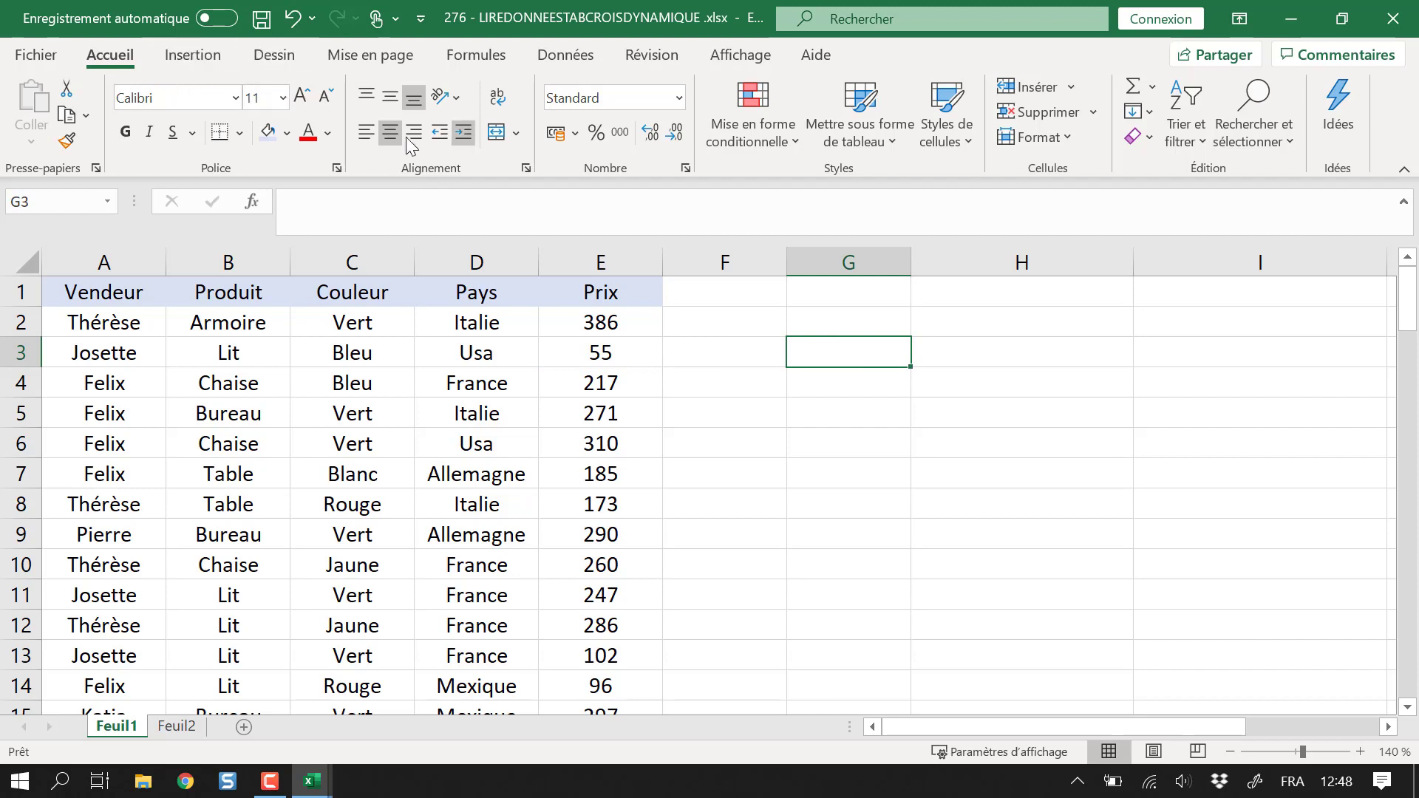
# Step: Create a pivot table from columns A to E of Feuil1, placed in cell G9 of the existing sheet
pyautogui.click(897, 529)
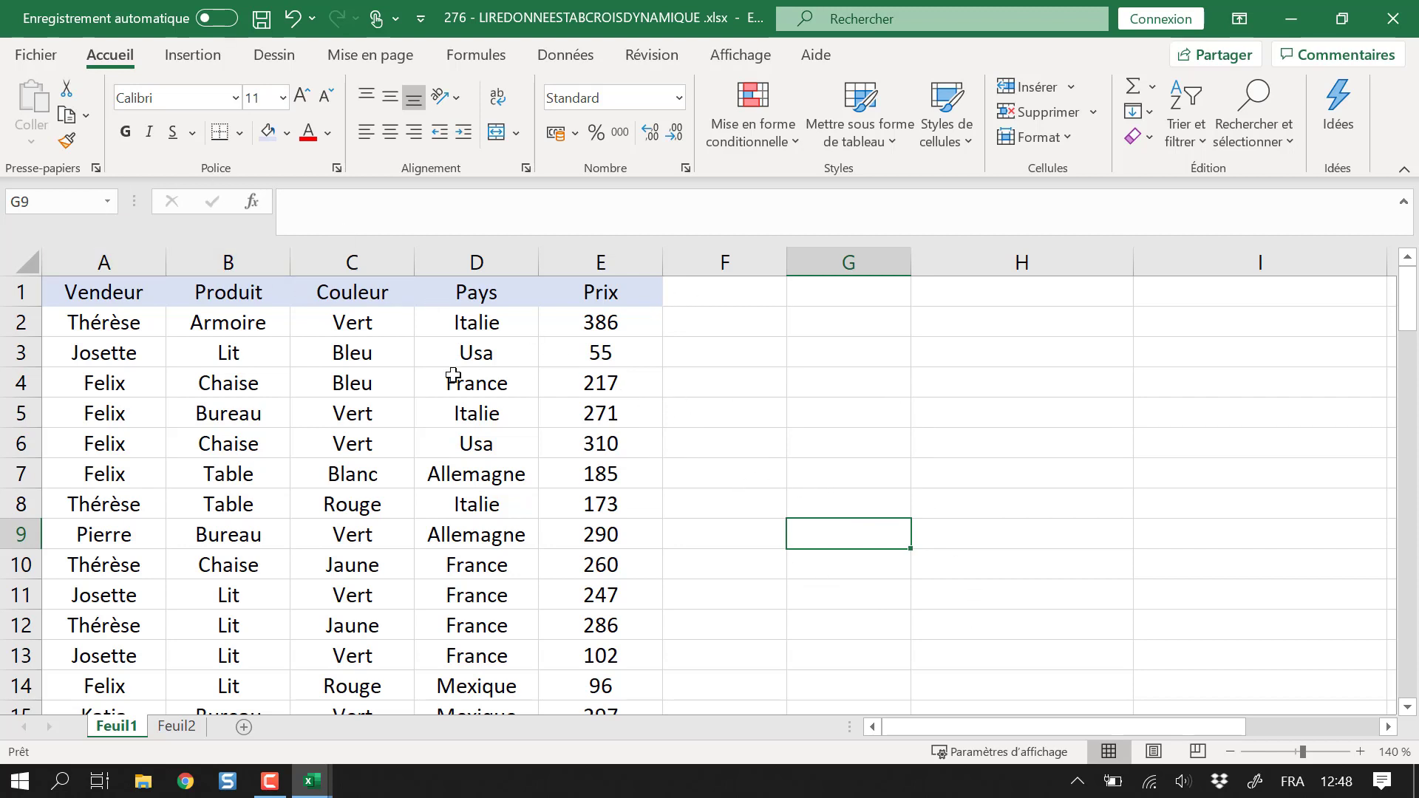
pyautogui.click(200, 55)
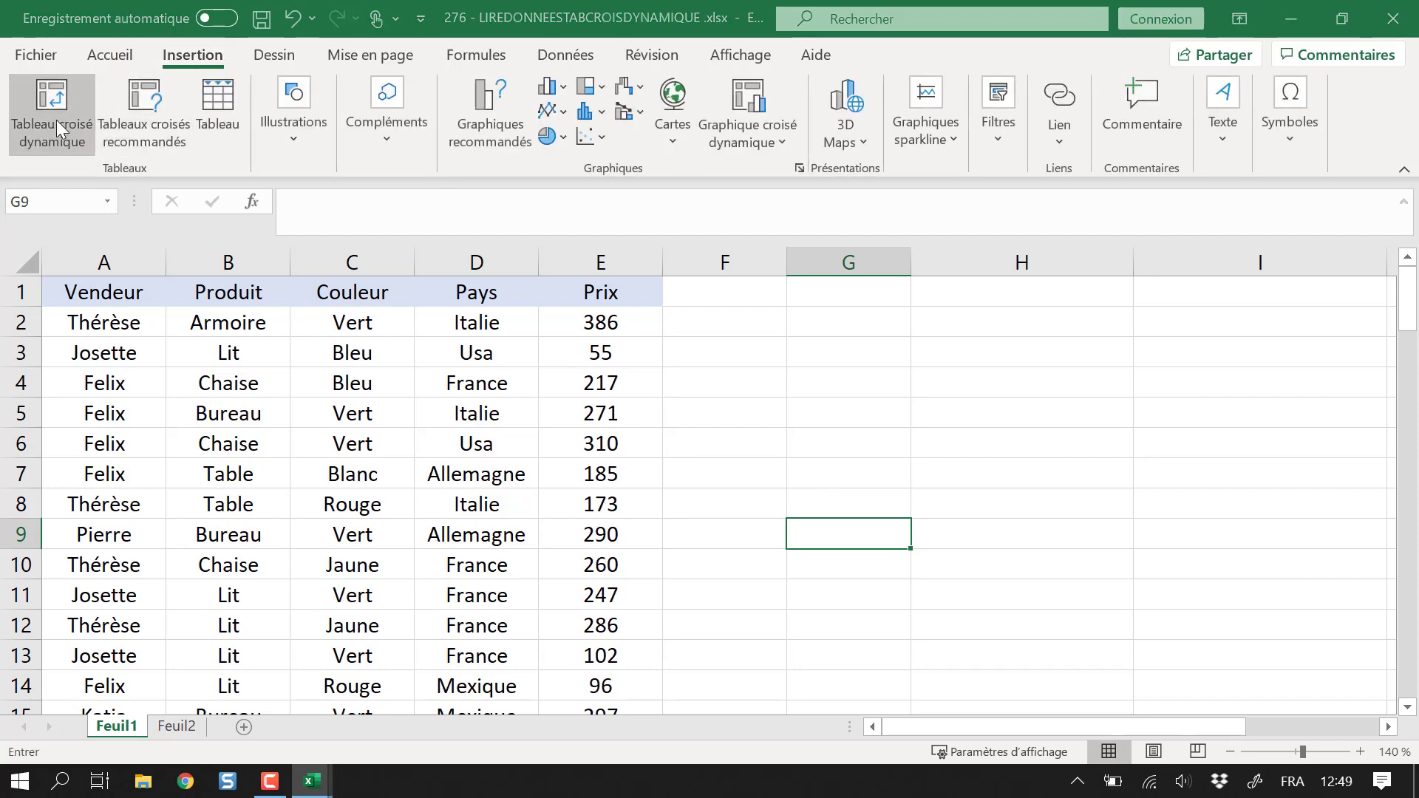
pyautogui.click(56, 120)
pyautogui.moveTo(107, 262); pyautogui.dragTo(635, 260)
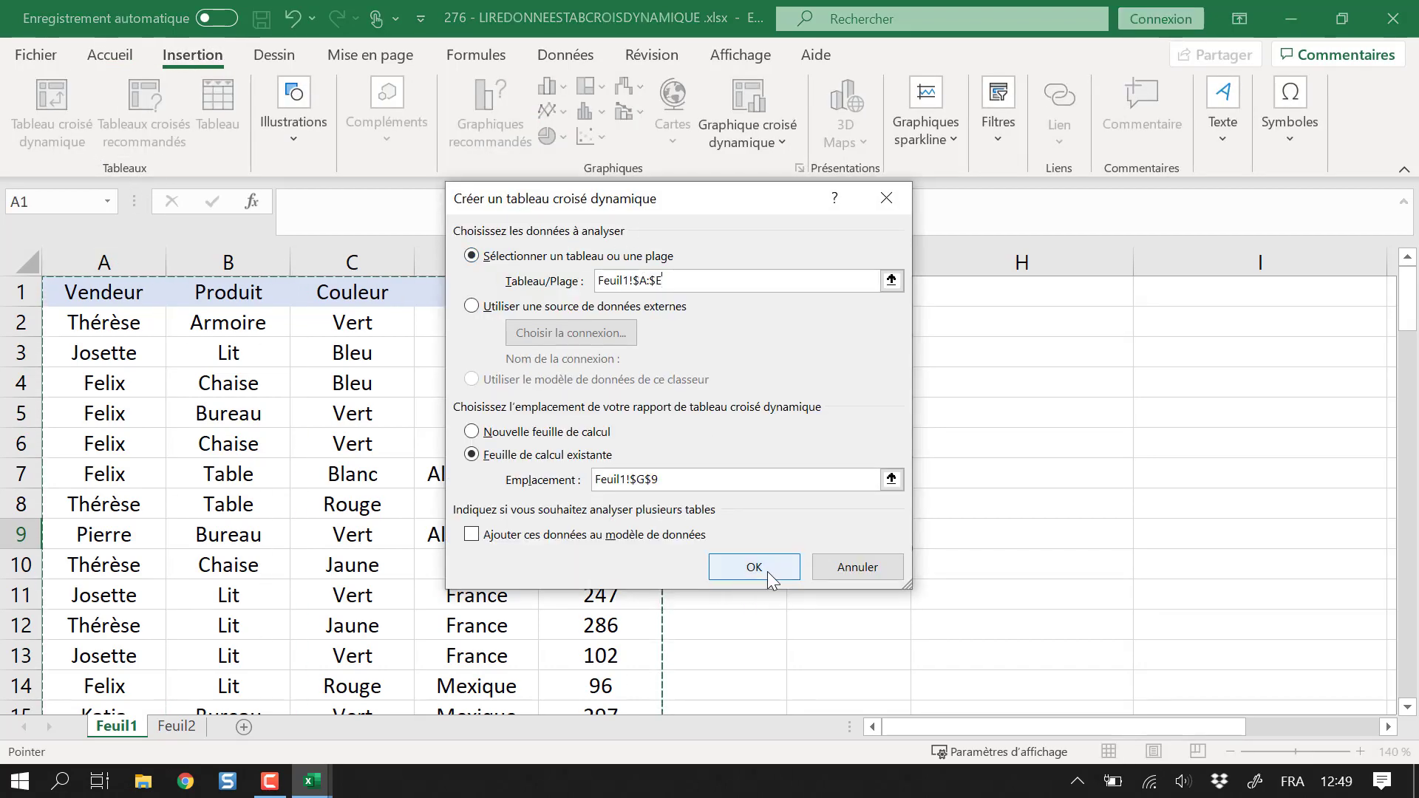
pyautogui.click(769, 570)
# Step: Lay out the pivot table with Vendeur as rows, Produit as columns and the sum of Prix as values
pyautogui.moveTo(791, 732); pyautogui.dragTo(821, 739)
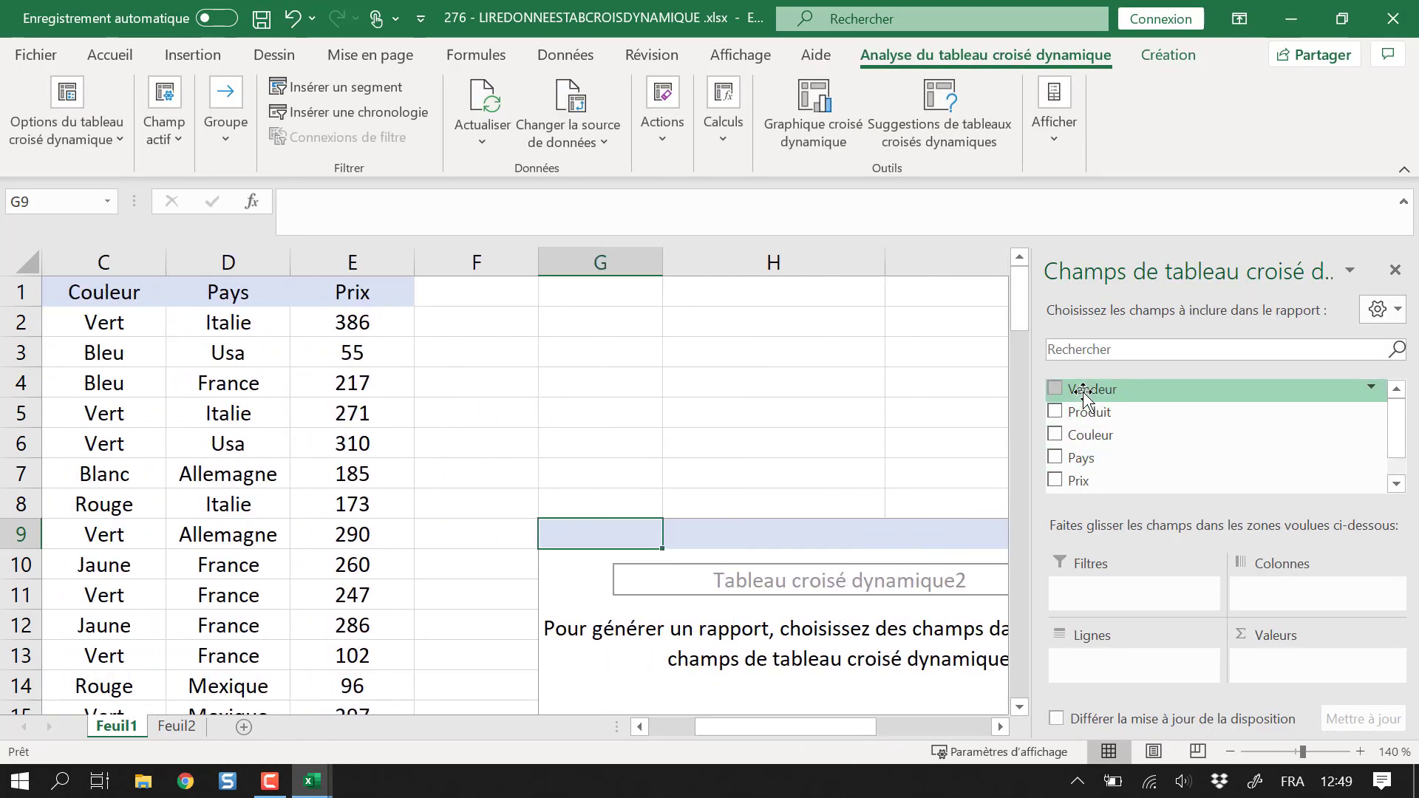
pyautogui.moveTo(1087, 389); pyautogui.dragTo(1093, 646)
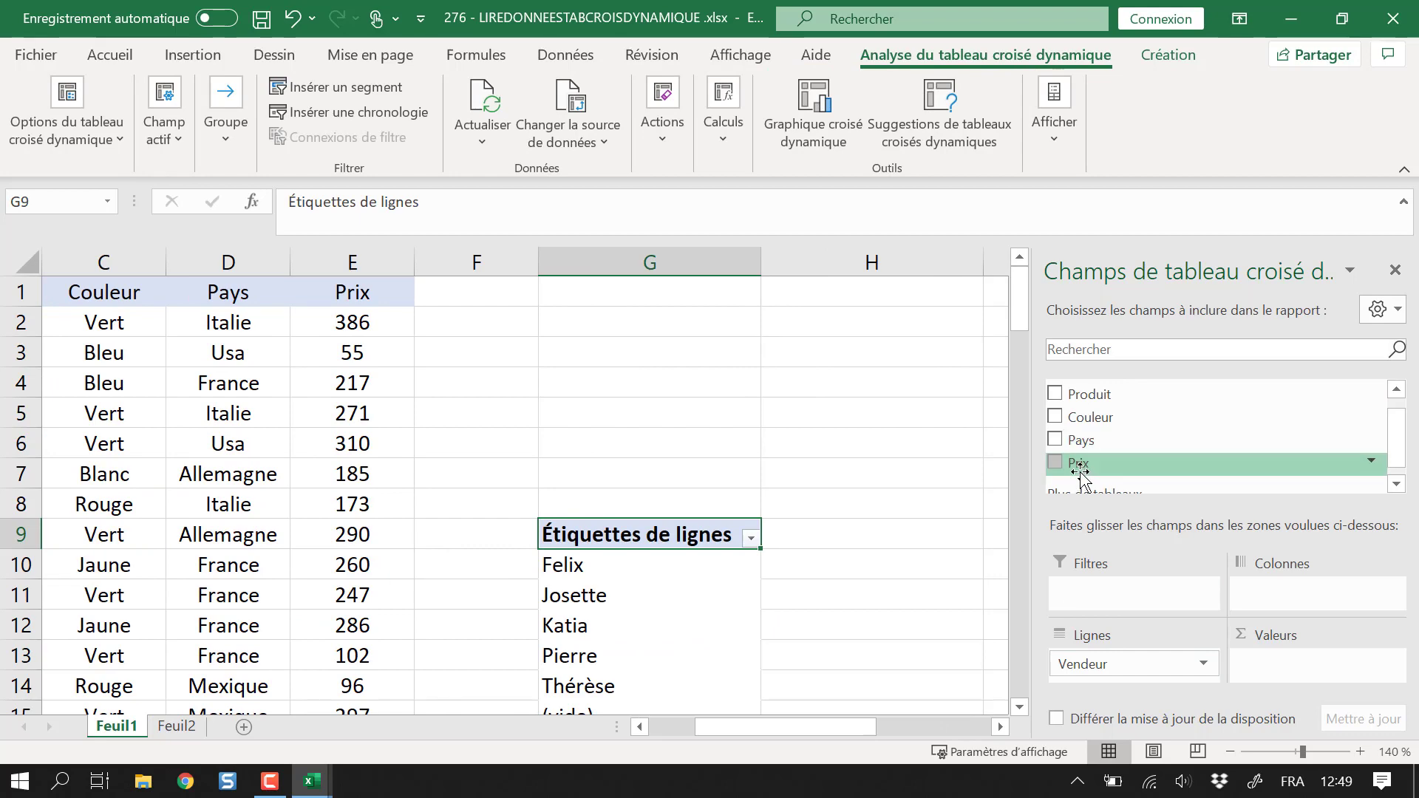
pyautogui.moveTo(1090, 394); pyautogui.dragTo(1320, 618)
pyautogui.scroll(-2, 829, 621)
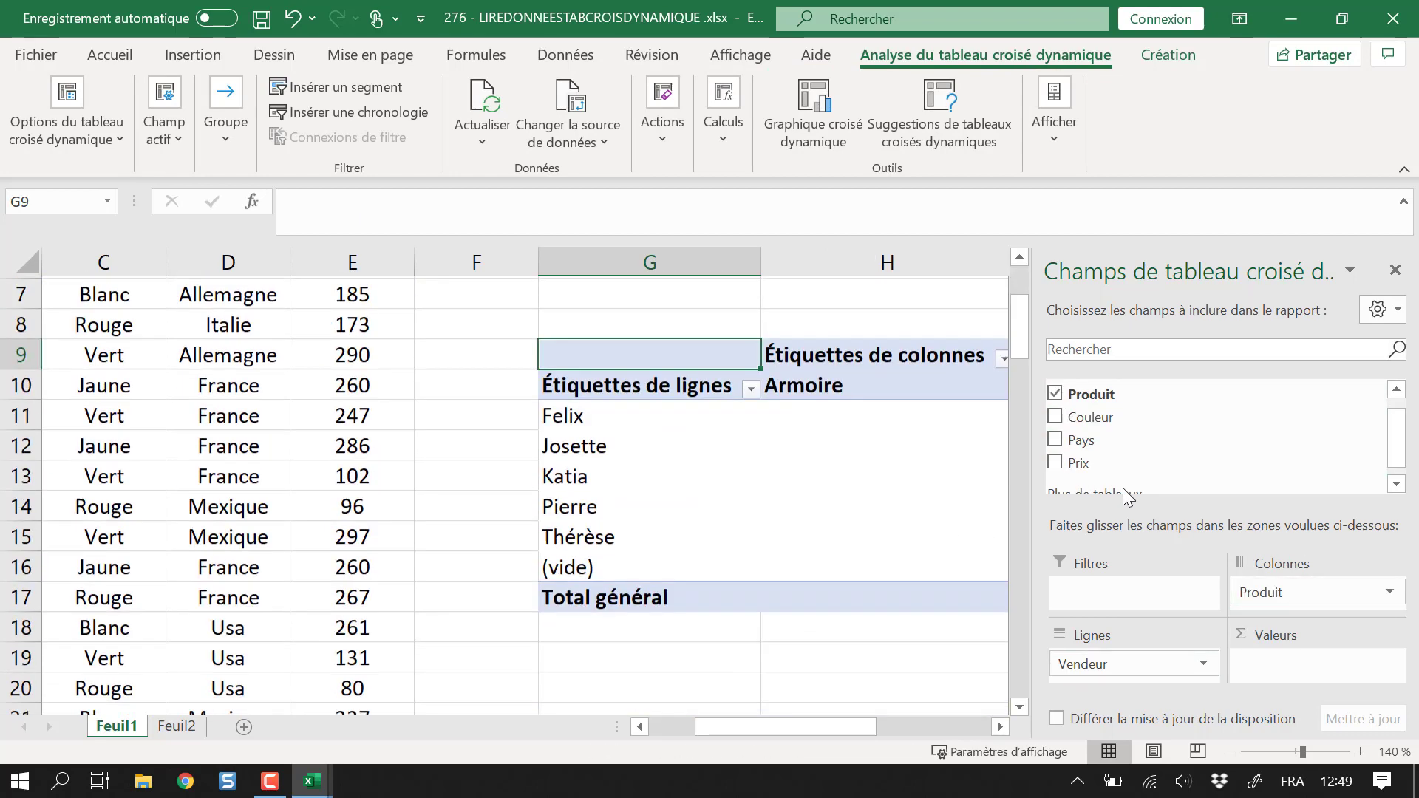
pyautogui.moveTo(1073, 464); pyautogui.dragTo(1292, 669)
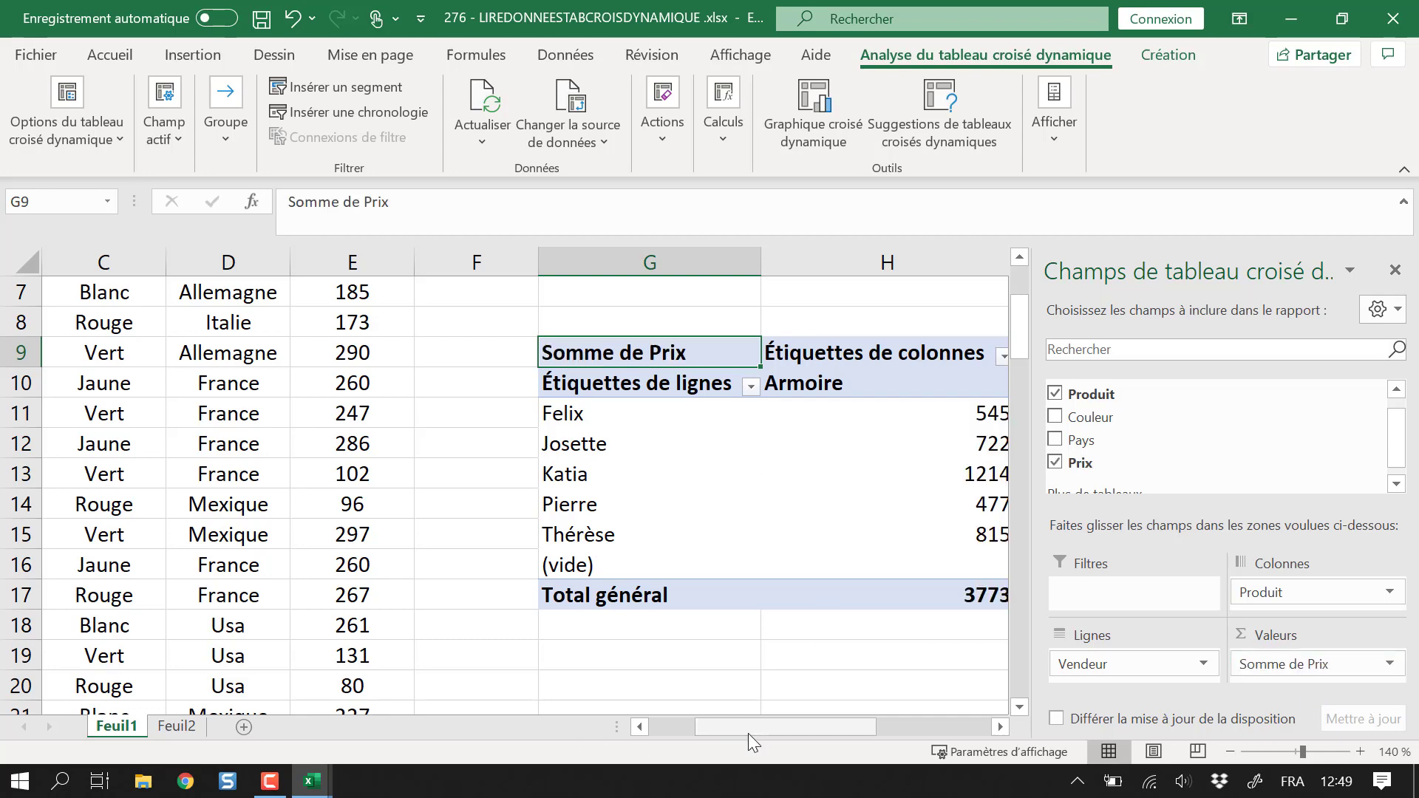
# Step: Highlight the pivot table's values in H11:M16, and select the empty cell H3 above the table
pyautogui.moveTo(748, 733); pyautogui.dragTo(846, 733)
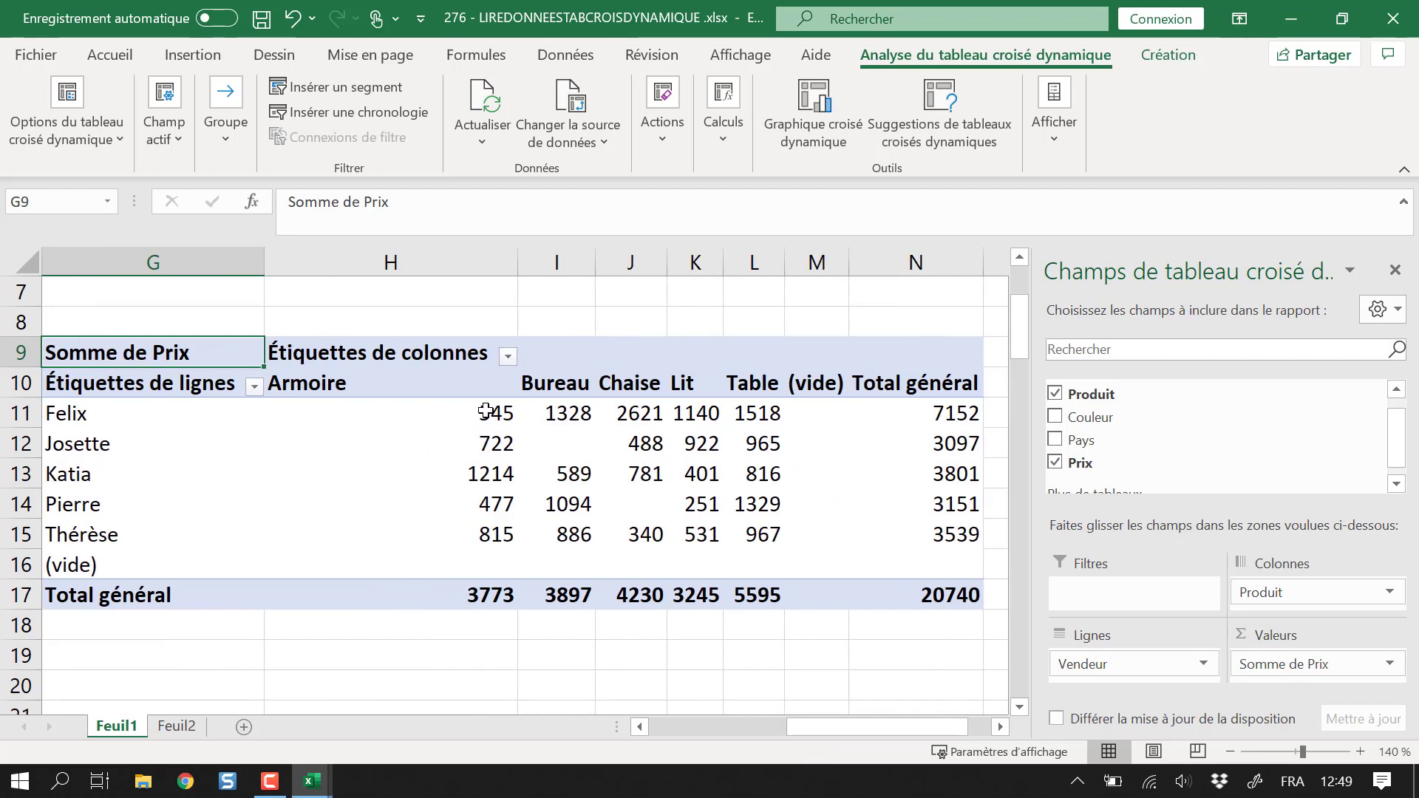
pyautogui.moveTo(476, 412); pyautogui.dragTo(789, 569)
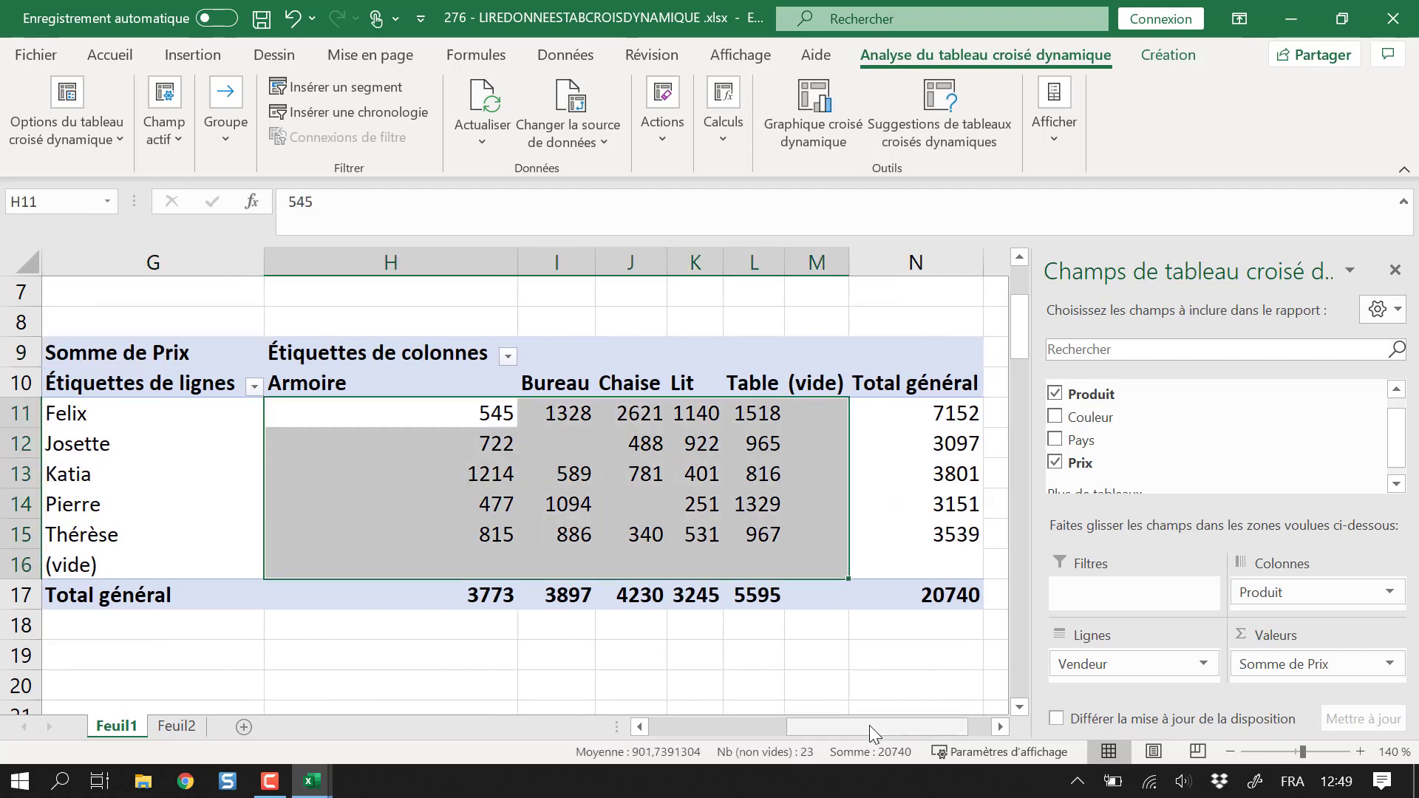
pyautogui.scroll(2, 364, 377)
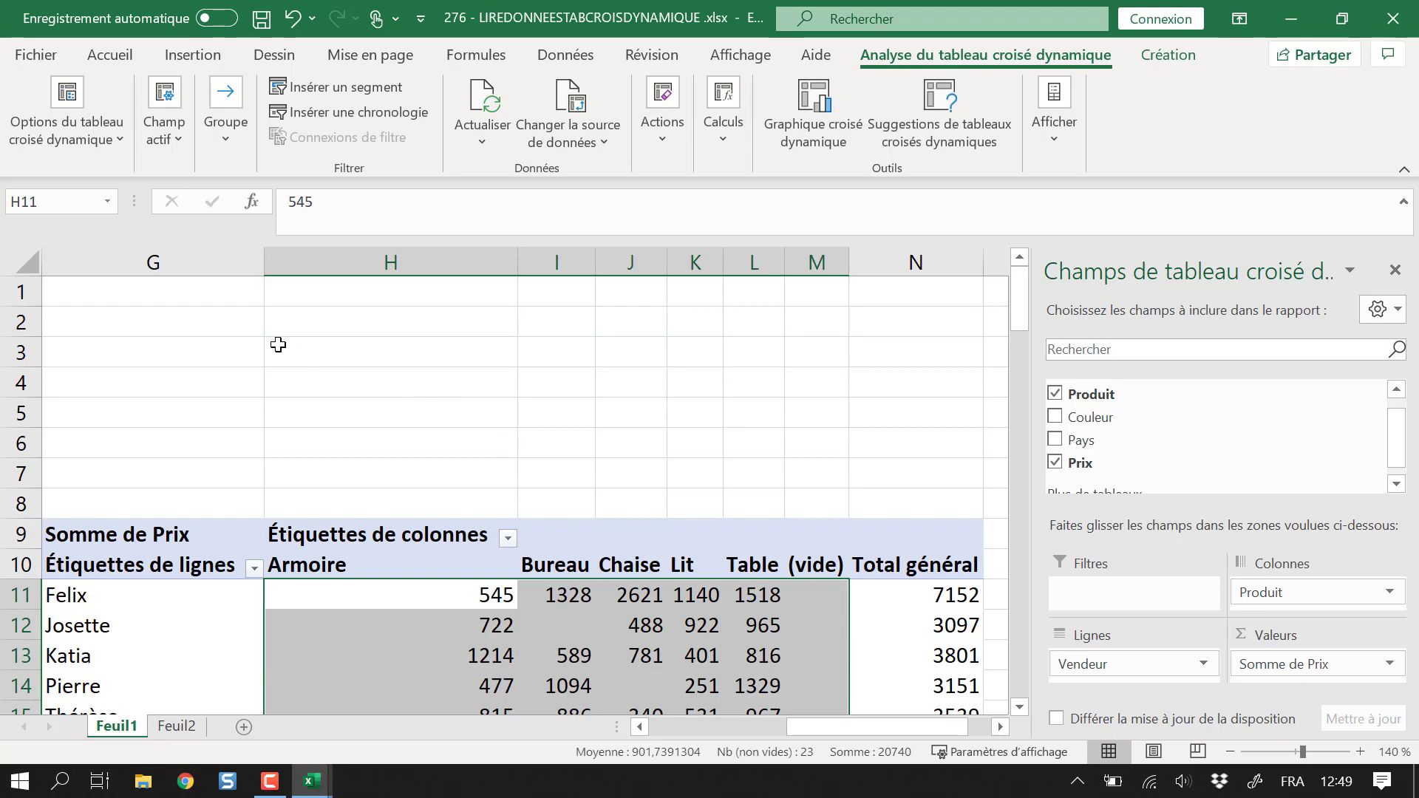
pyautogui.click(300, 352)
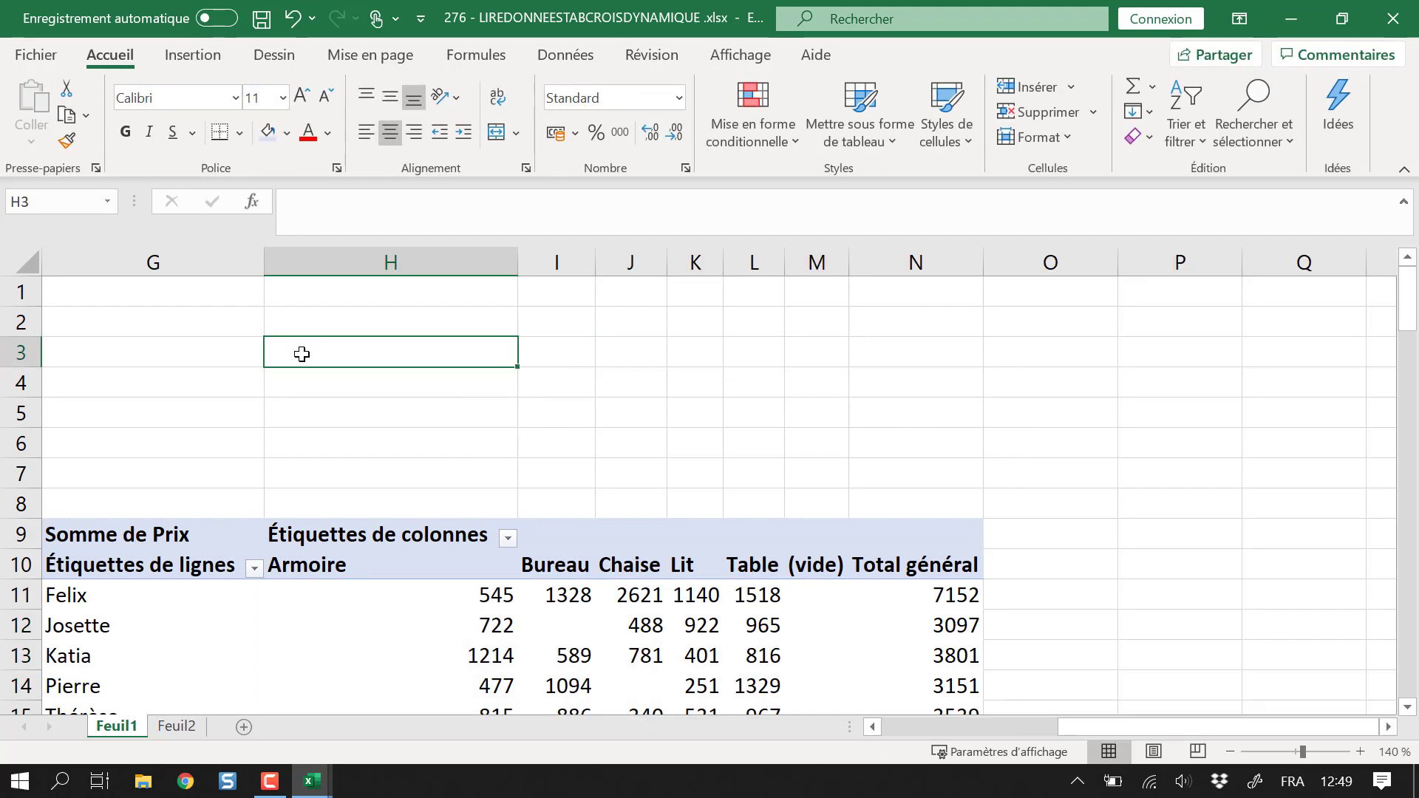
pyautogui.write('=lire')
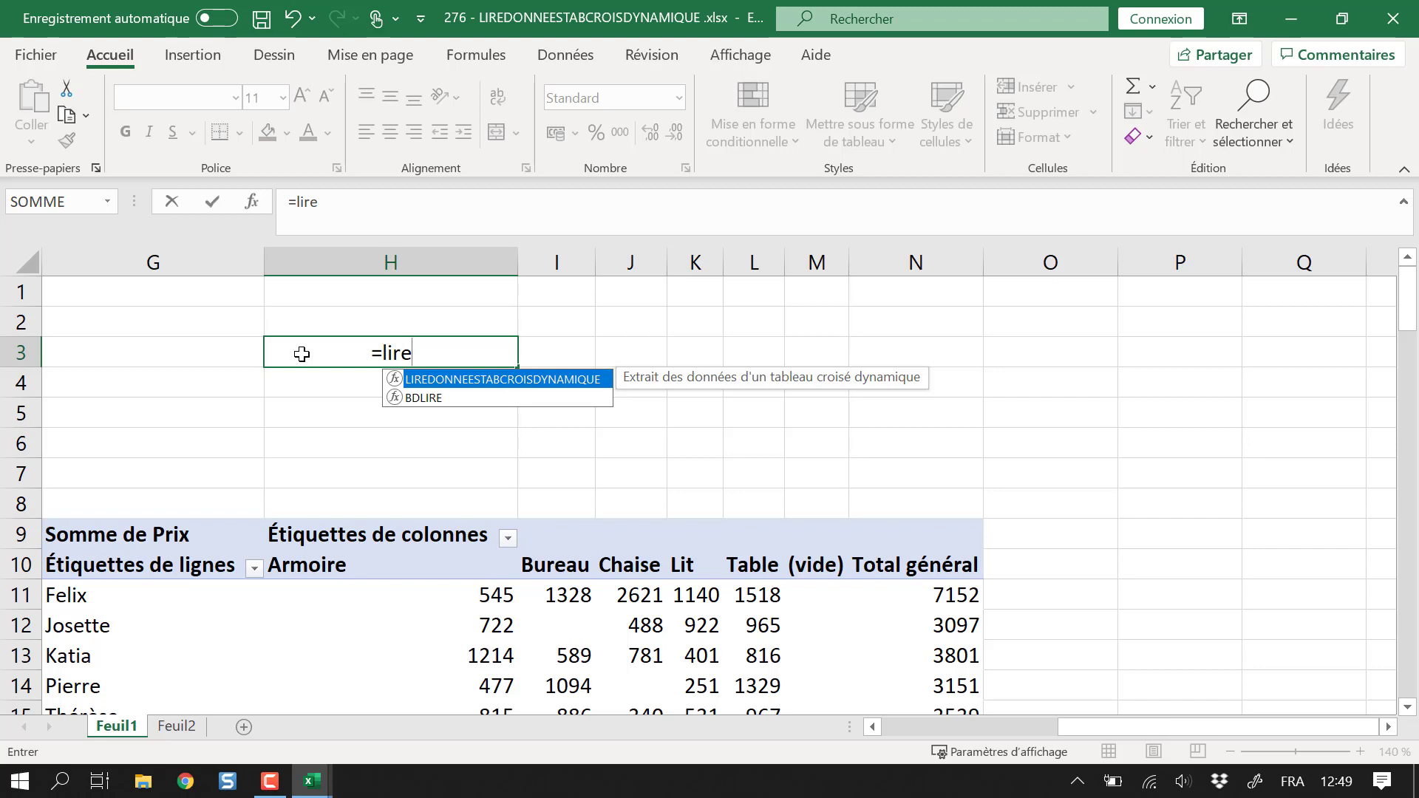
pyautogui.press('Tab')
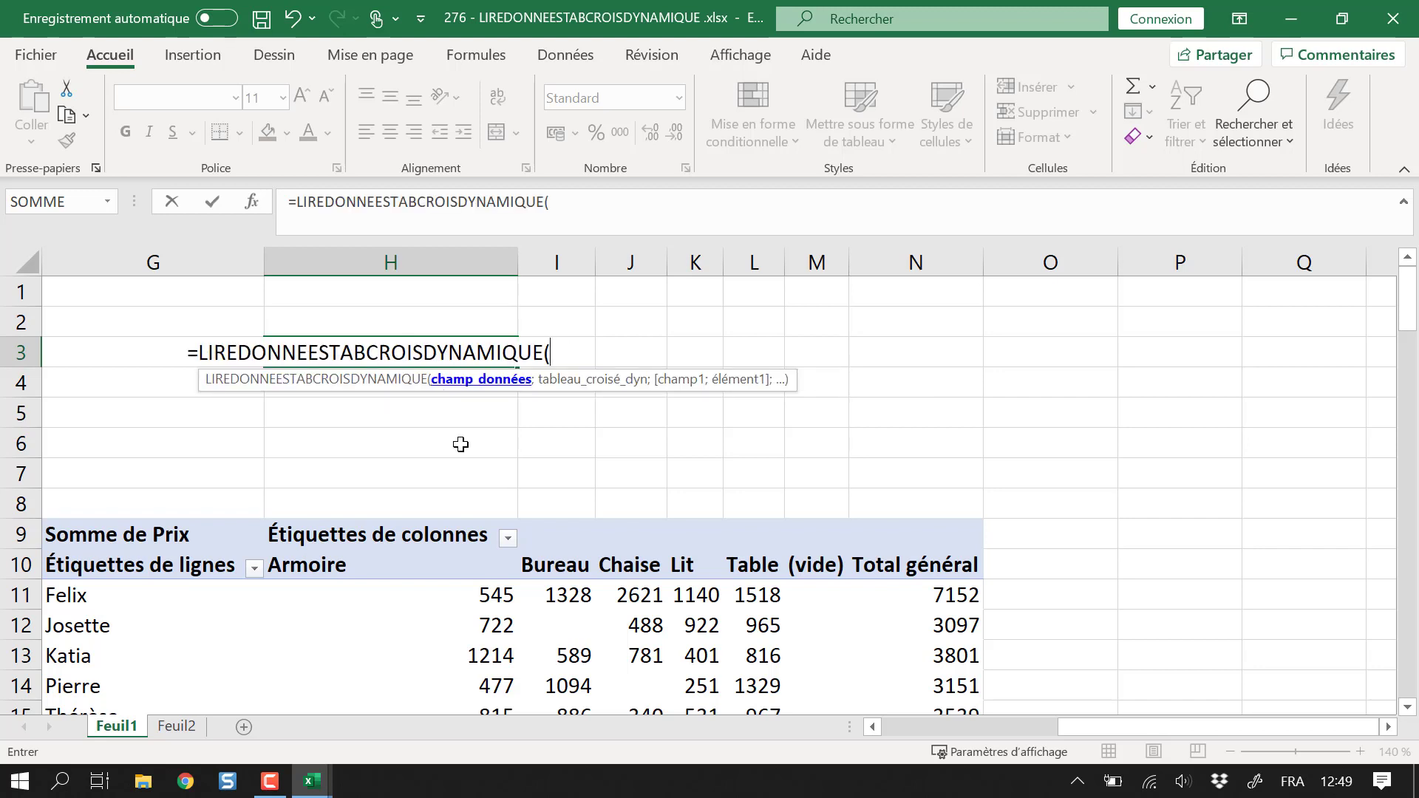
pyautogui.scroll(-1, 586, 564)
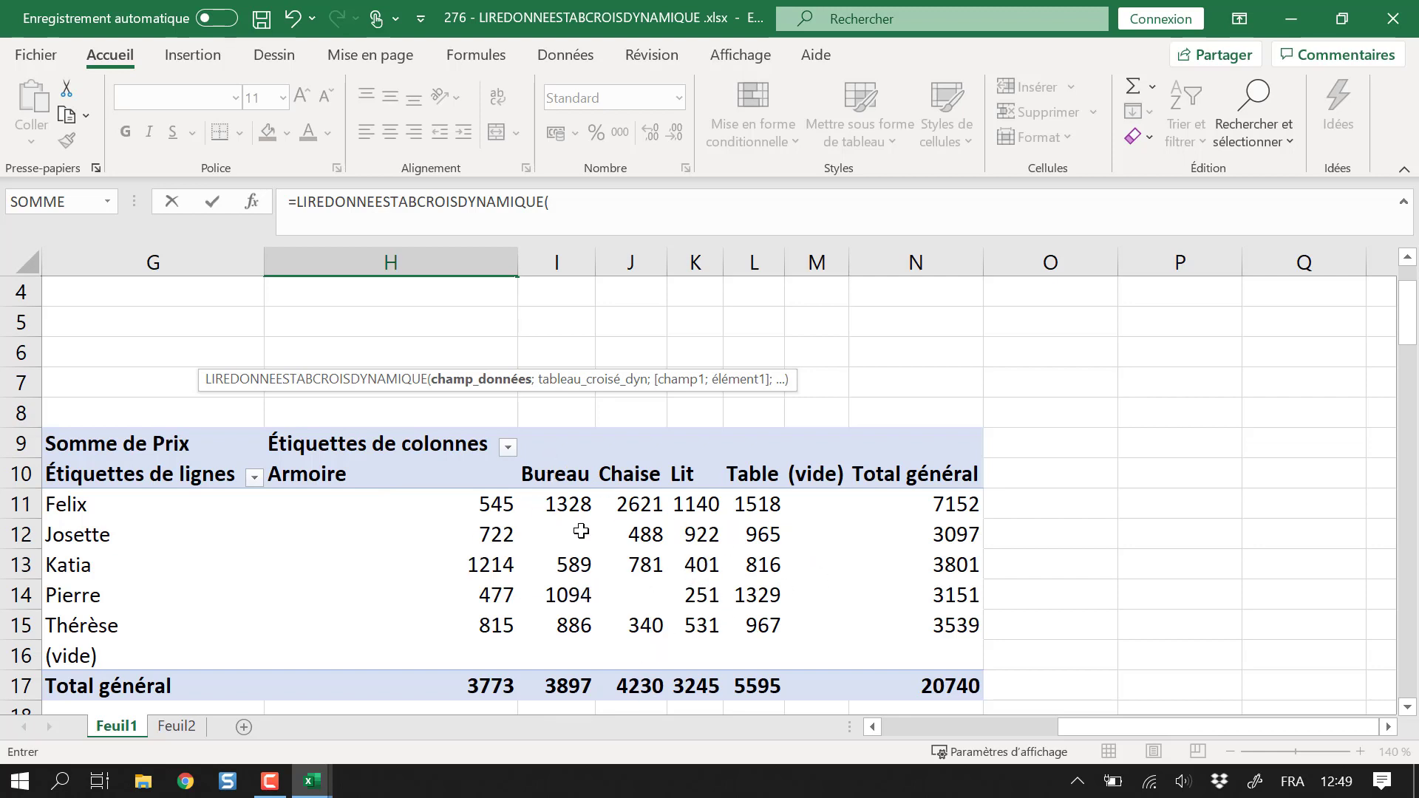
pyautogui.scroll(1, 581, 531)
pyautogui.click(590, 211)
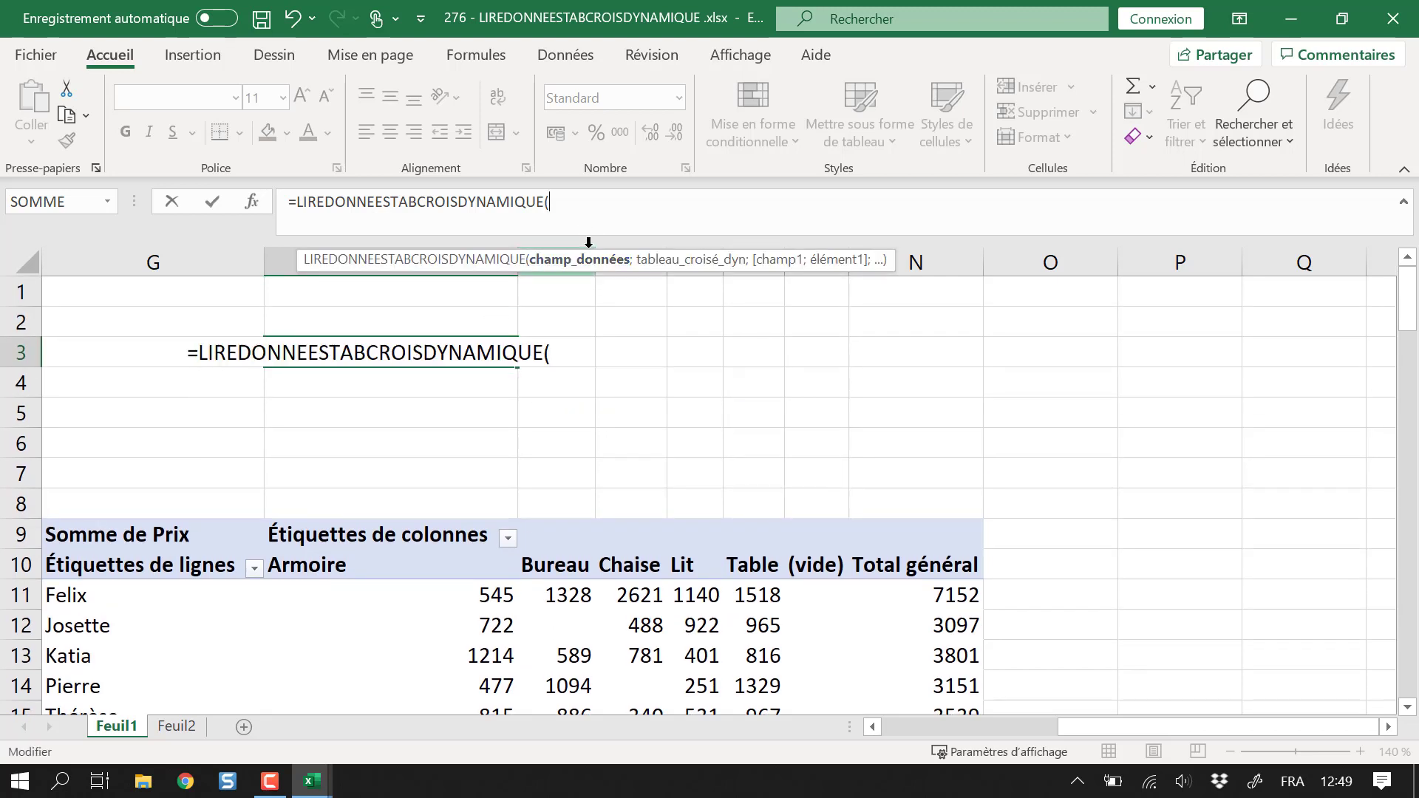
pyautogui.press('Escape')
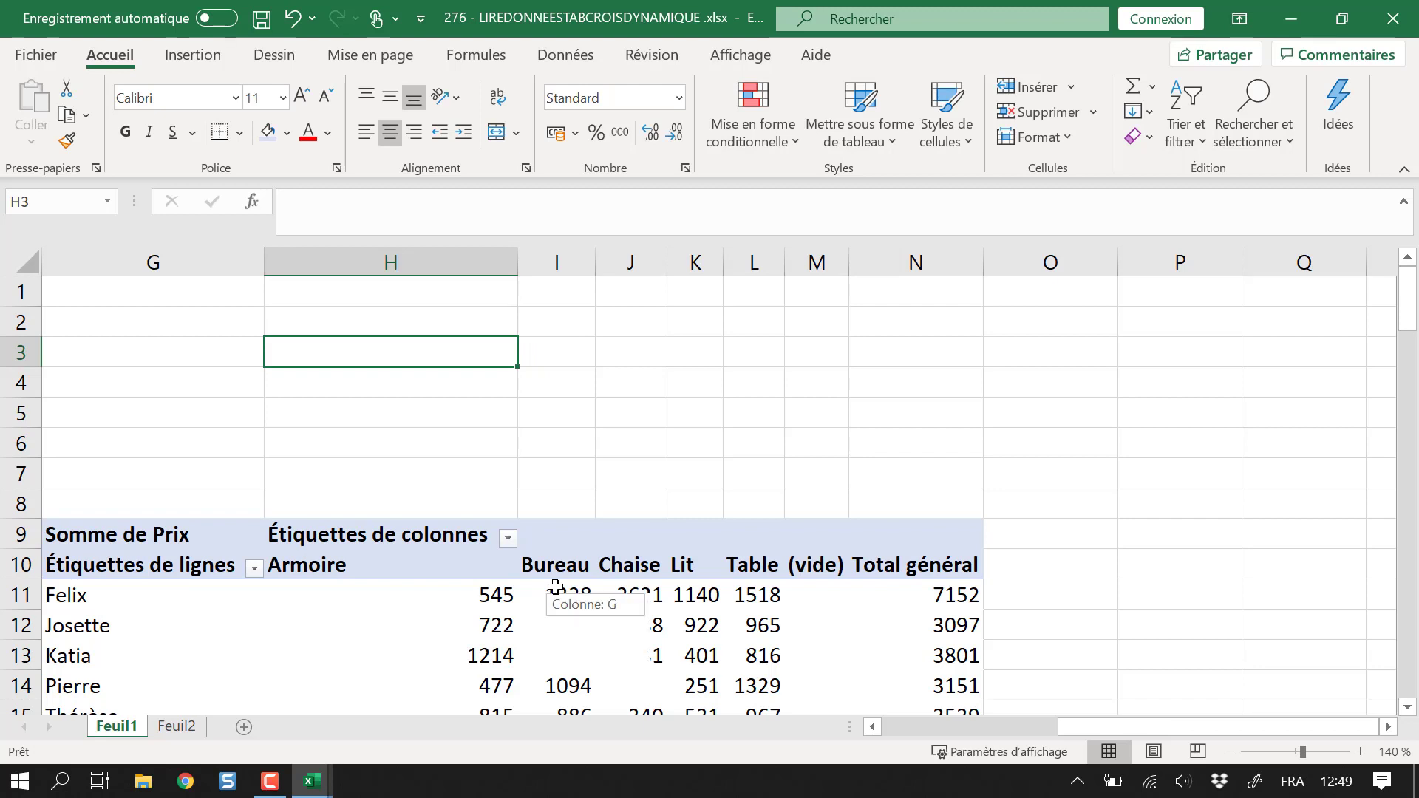
# Step: Build a LIREDONNEESTABCROISDYNAMIQUE formula in H3 by referencing the pivot table's Bureau value in cell I14
pyautogui.write('=')
pyautogui.scroll(-1, 555, 586)
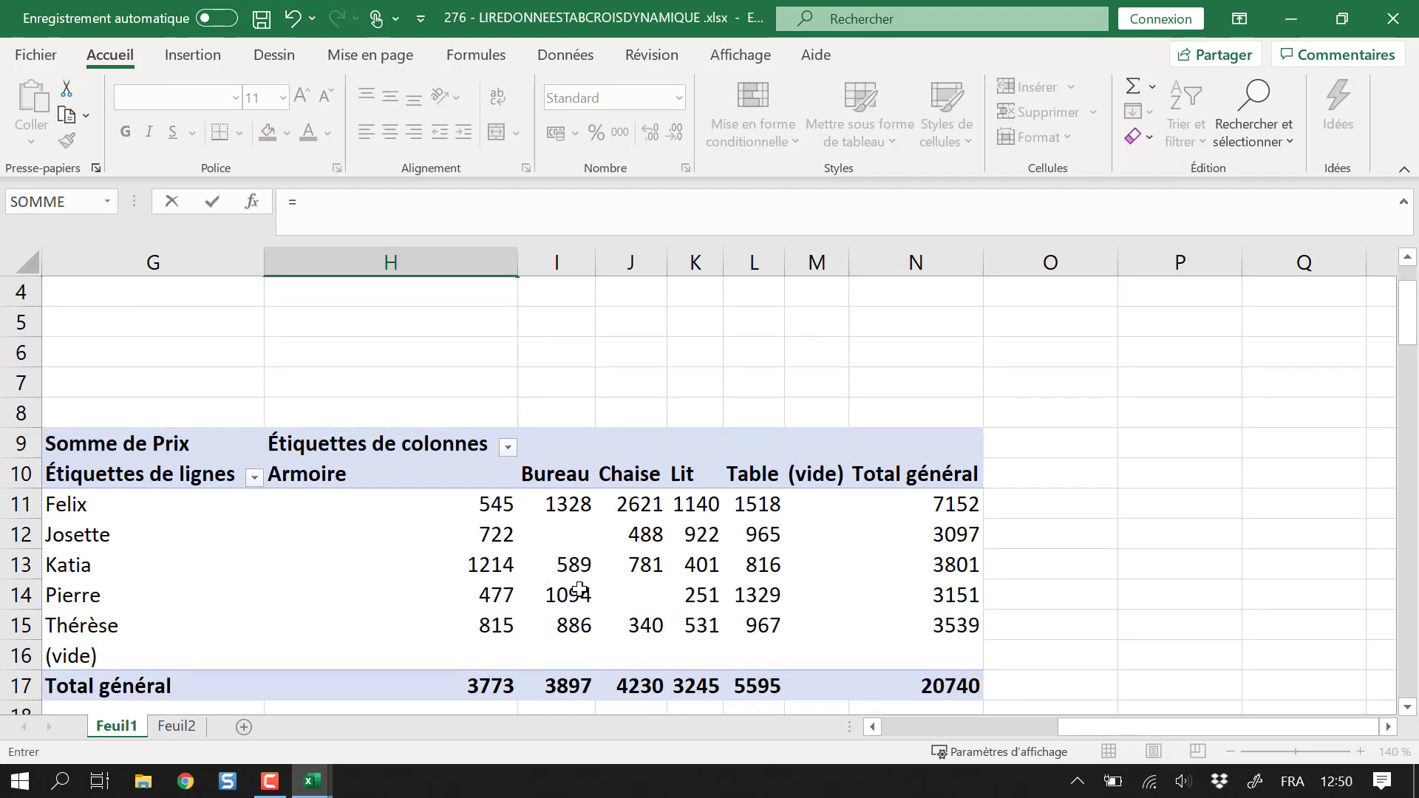
pyautogui.click(579, 593)
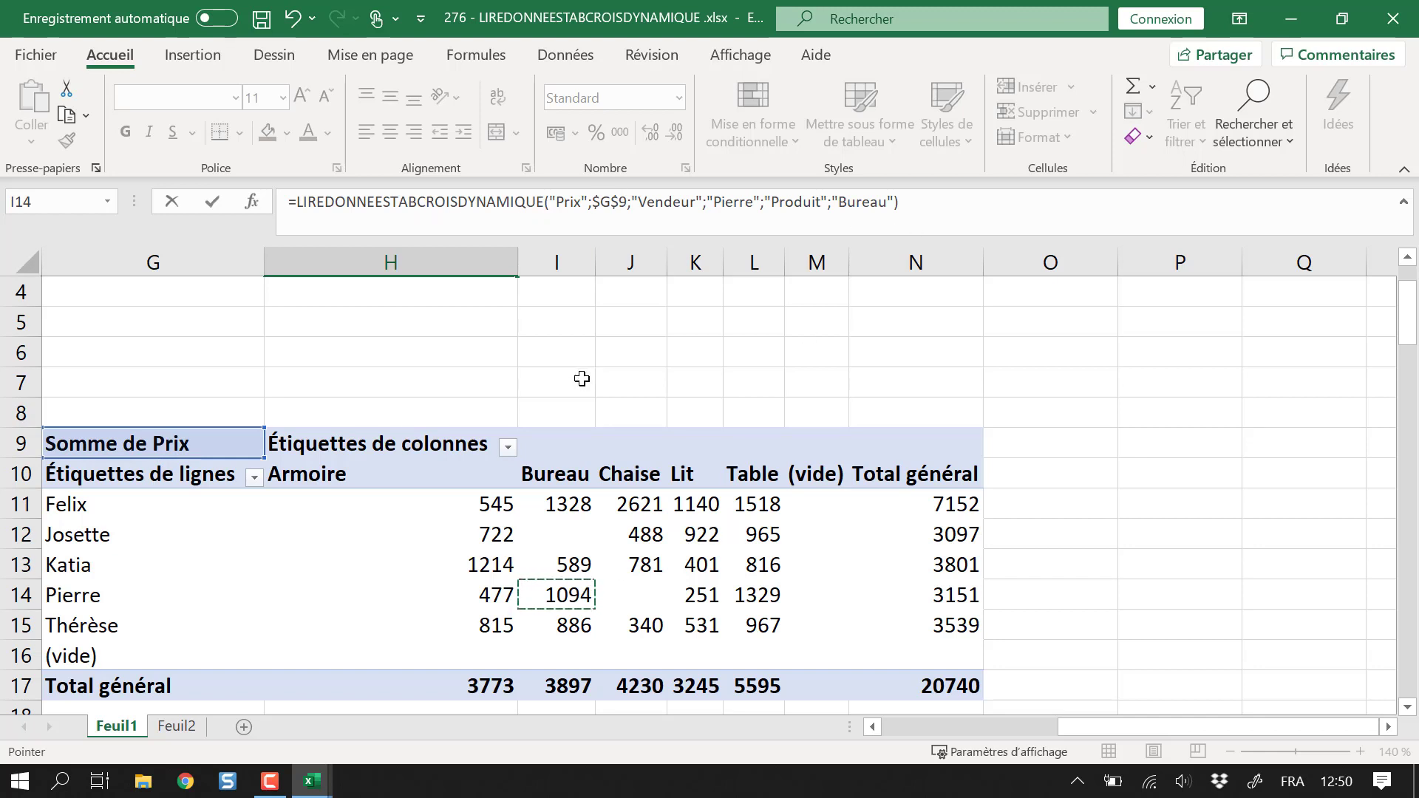
# Step: Examine the data field argument "Prix" and the pivot table reference $G$9 in the H3 formula
pyautogui.scroll(1, 581, 379)
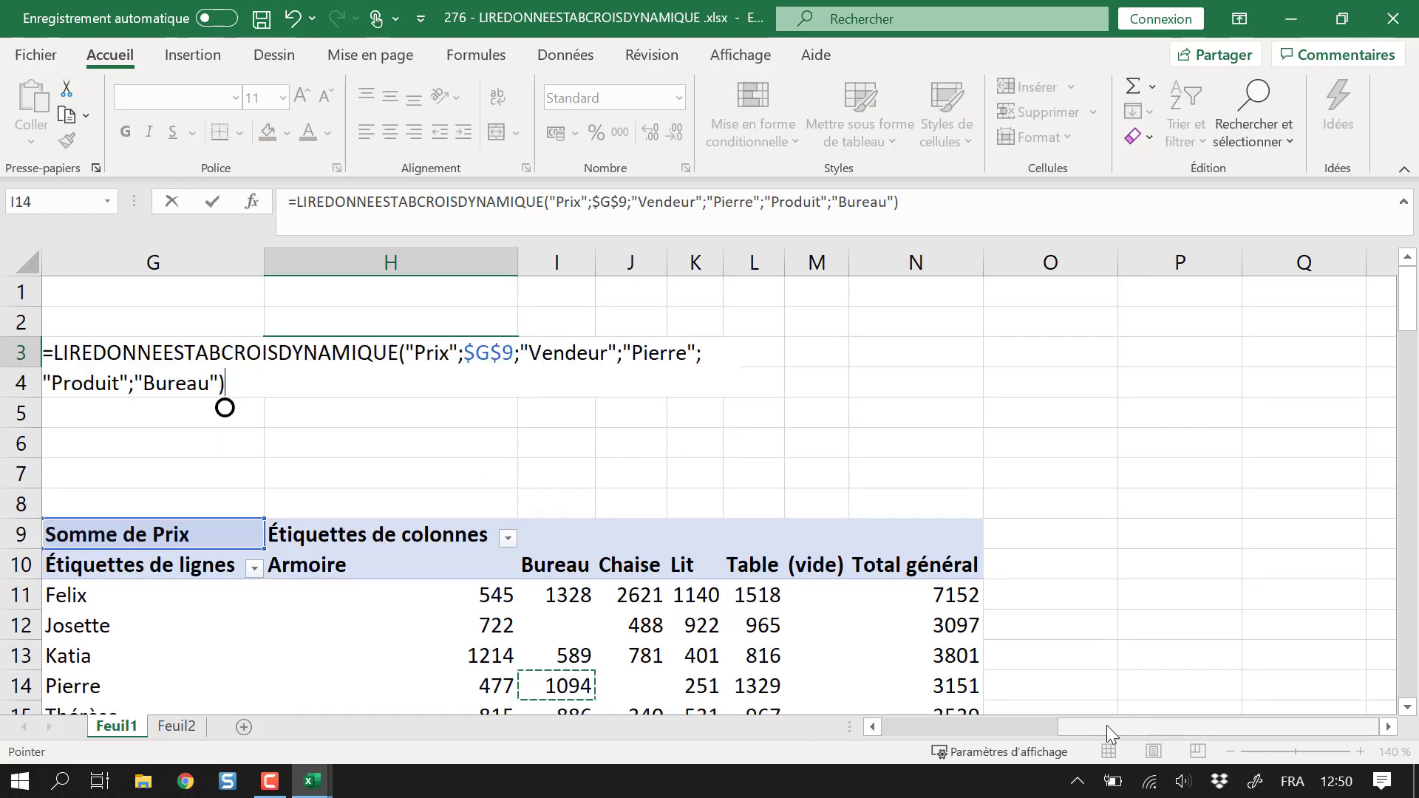
pyautogui.moveTo(1106, 725); pyautogui.dragTo(1053, 725)
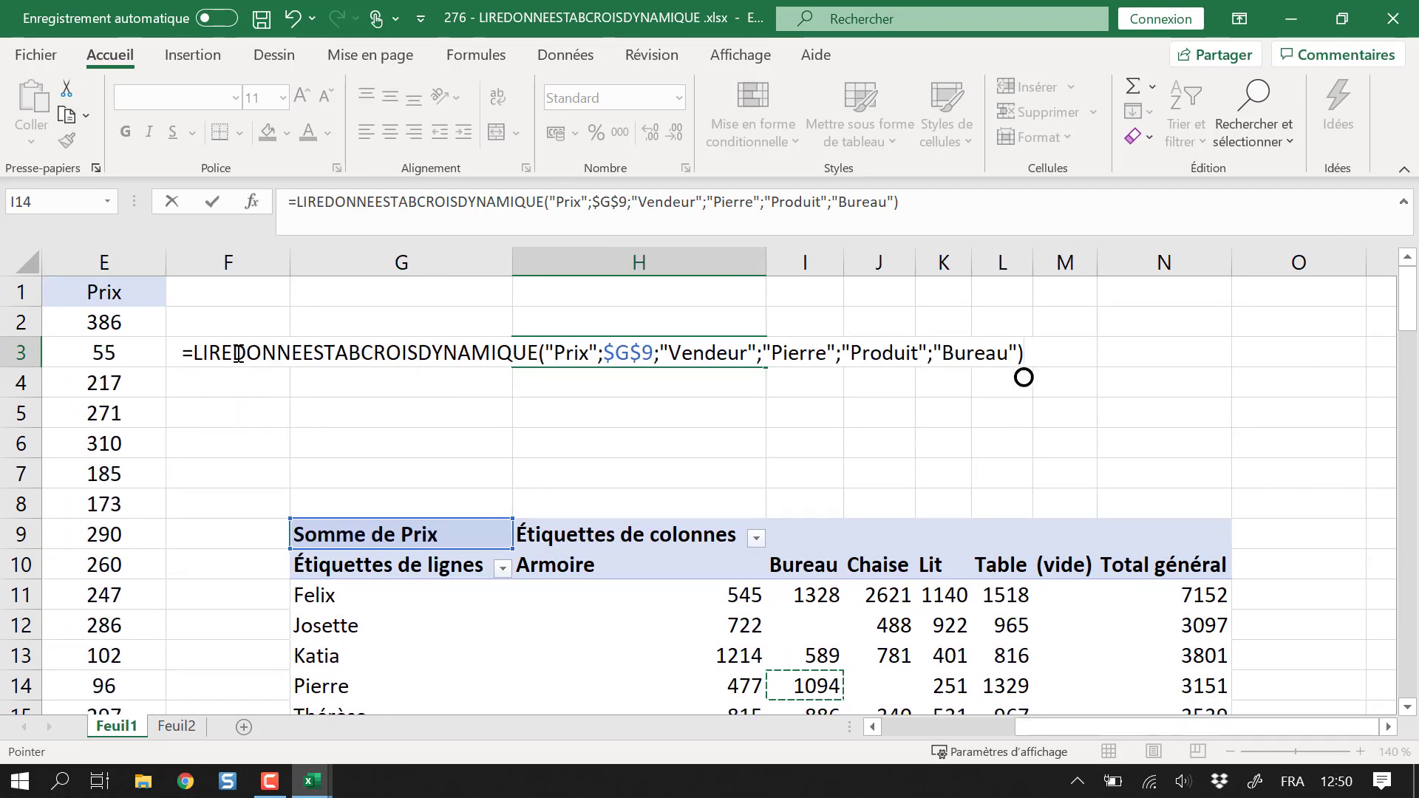
pyautogui.click(599, 353)
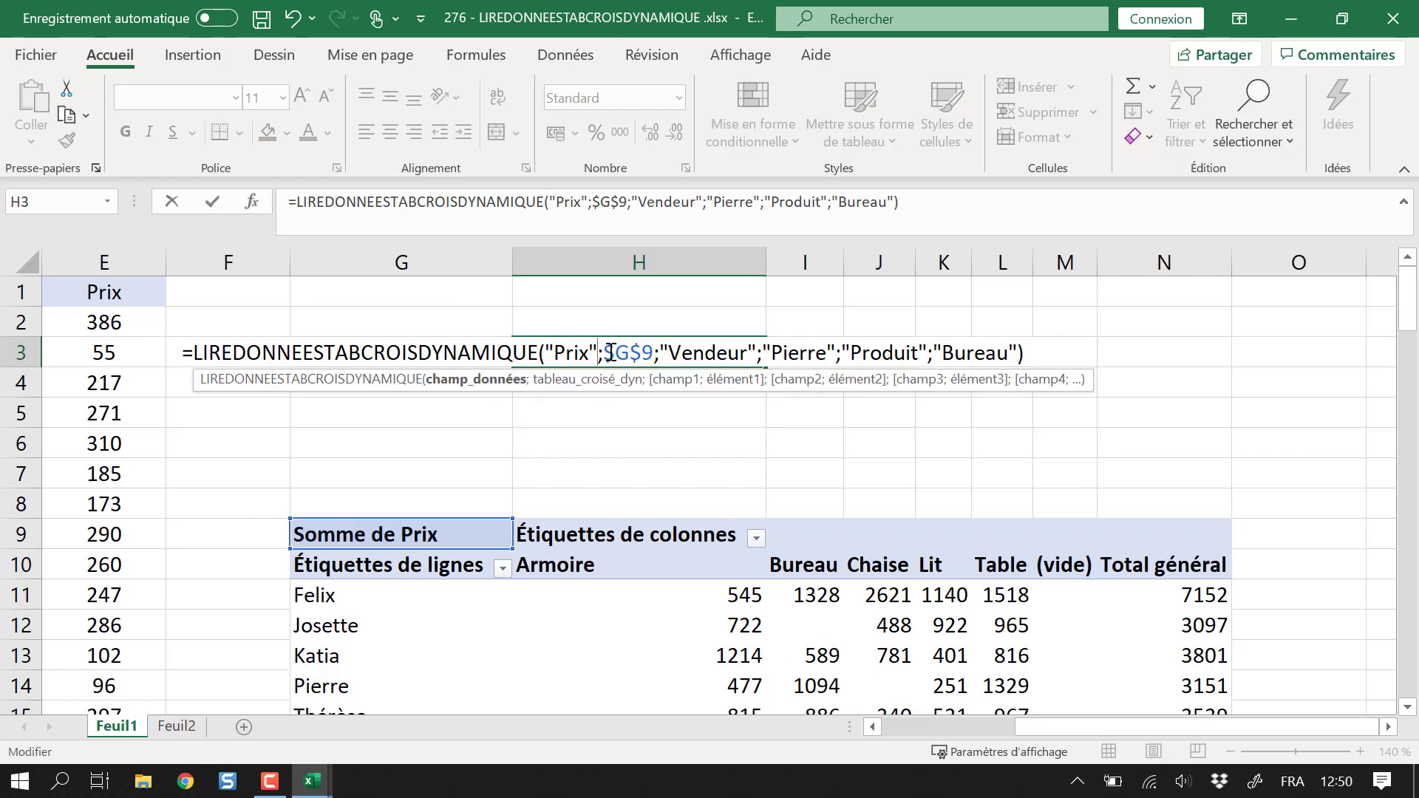
pyautogui.moveTo(1407, 307)
pyautogui.mouseDown()
pyautogui.moveTo(1406, 346)
pyautogui.moveTo(1406, 320)
pyautogui.mouseUp()
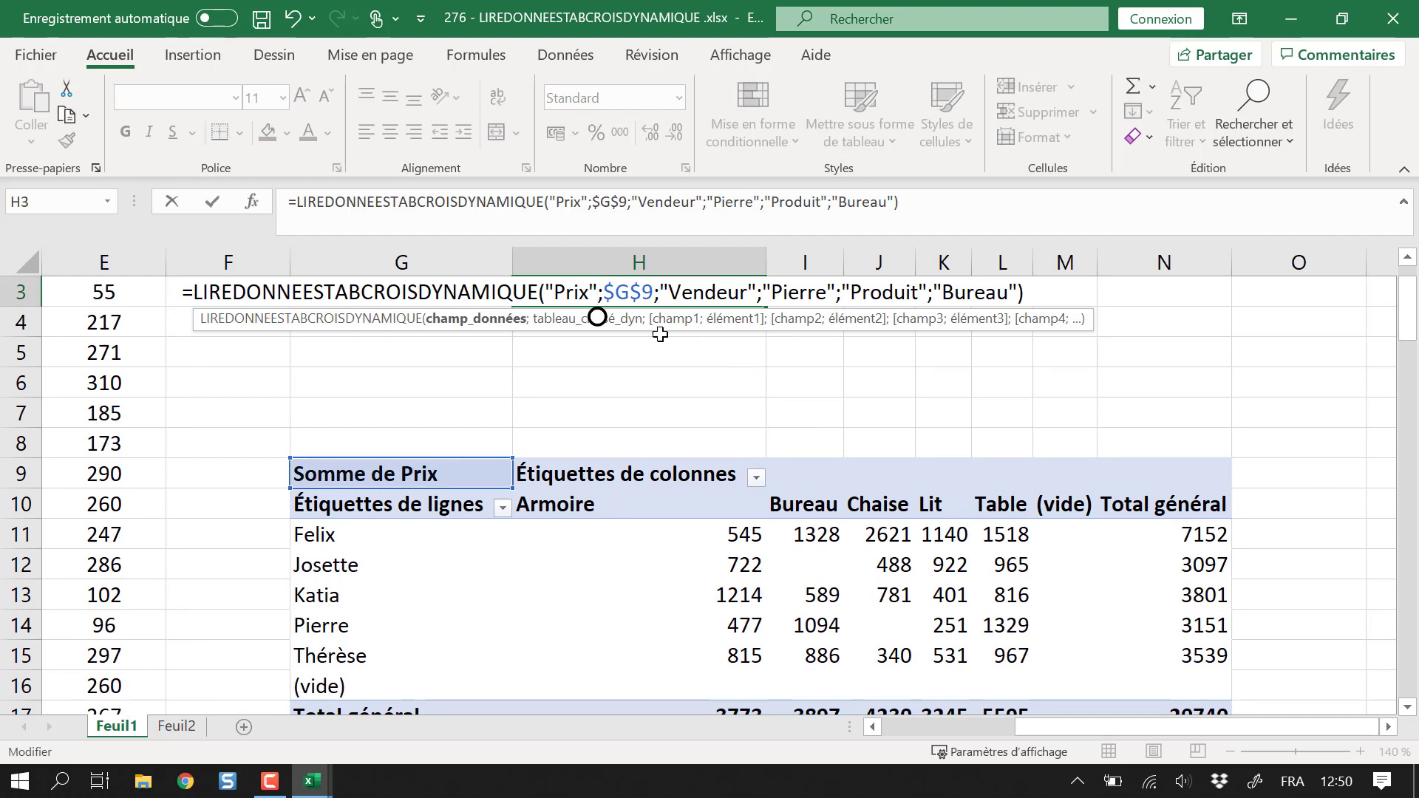
pyautogui.click(634, 292)
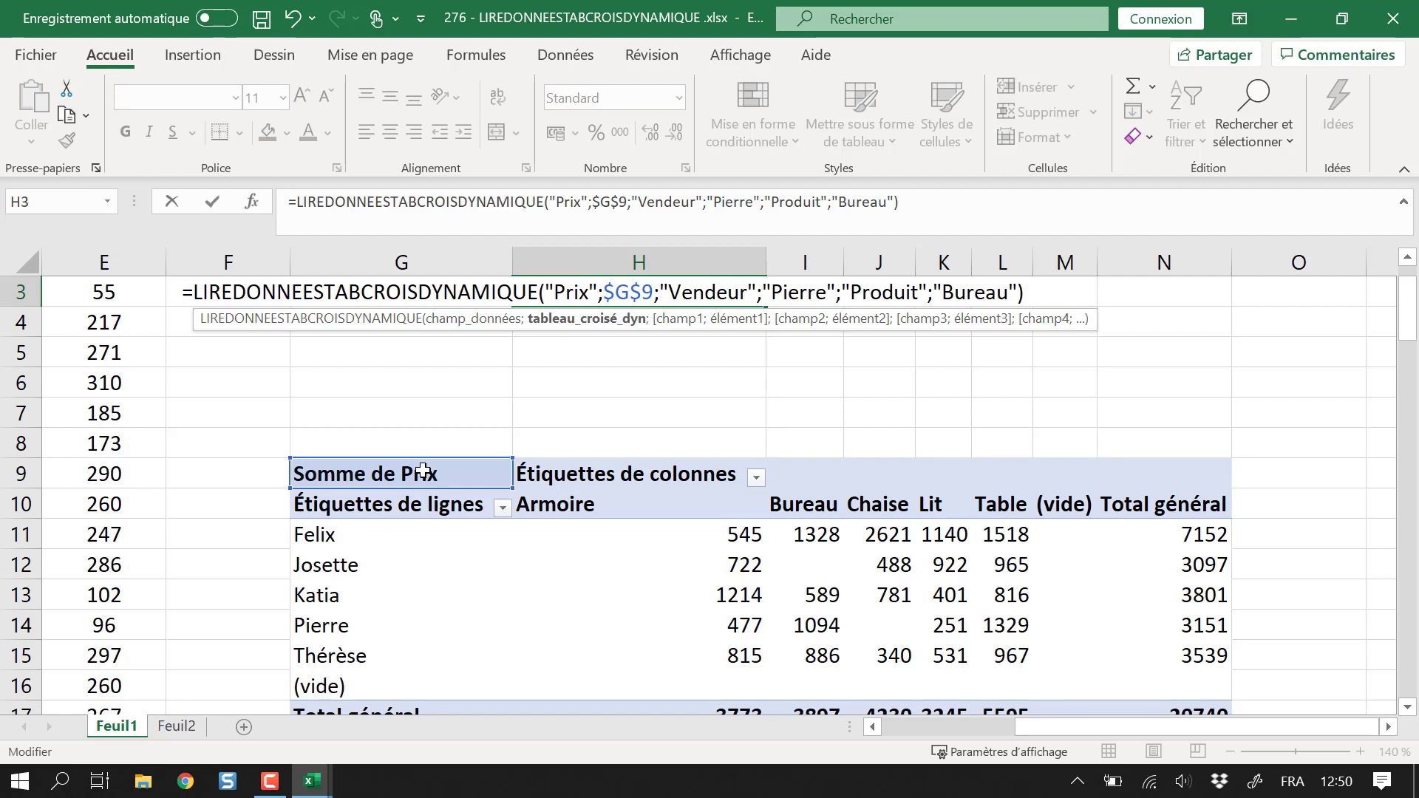
# Step: Go through the Vendeur and Produit field and item pairs in the H3 formula, and validate it
pyautogui.click(709, 289)
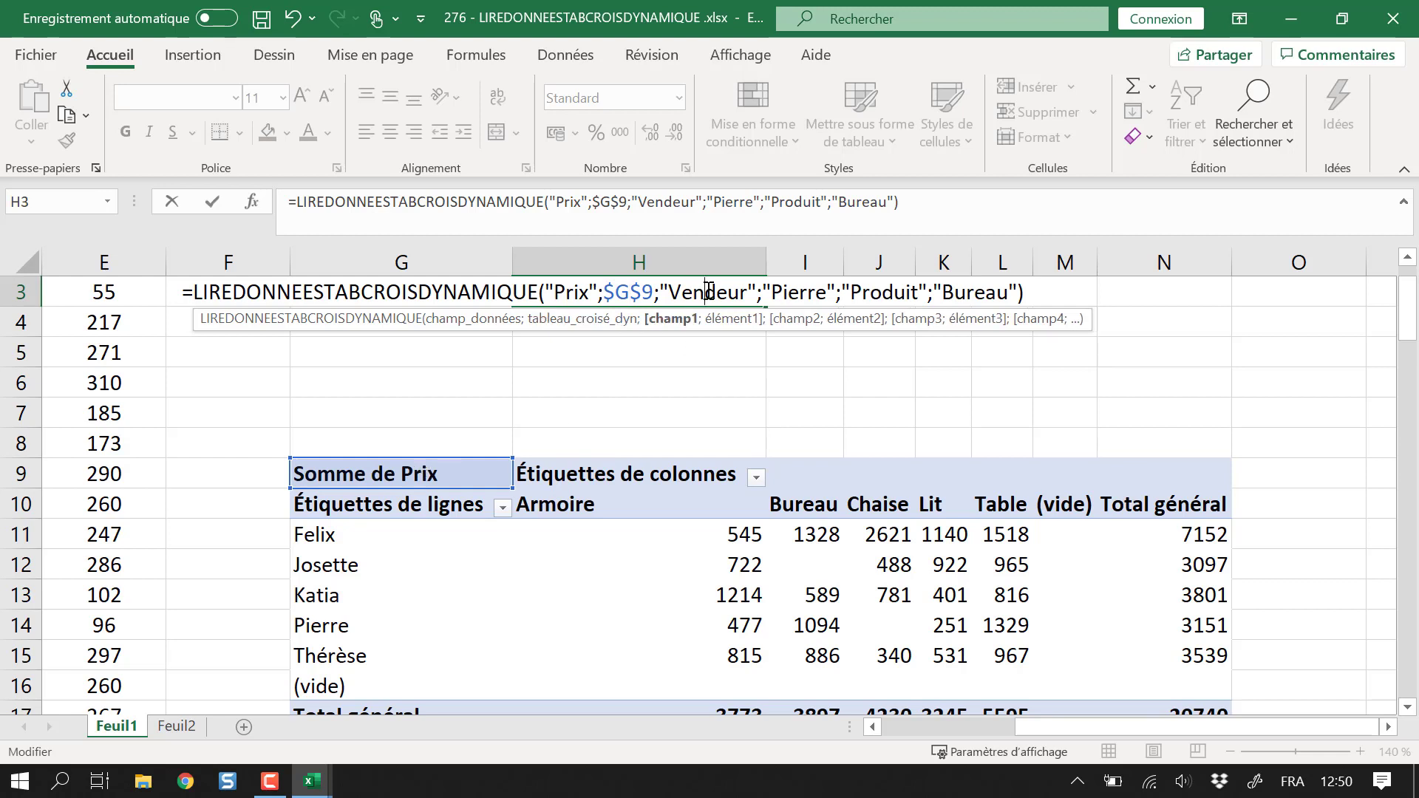
pyautogui.moveTo(1072, 730); pyautogui.dragTo(826, 716)
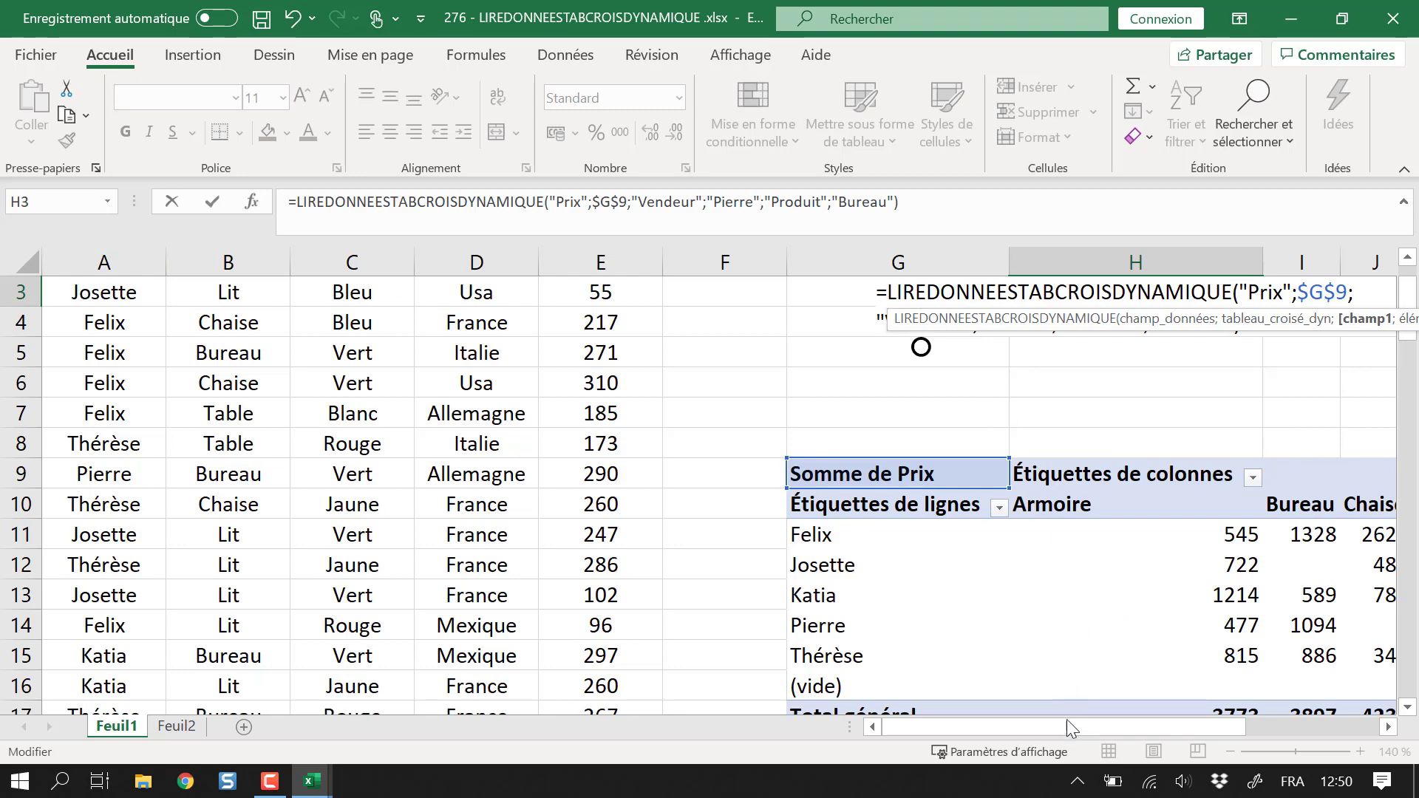
pyautogui.moveTo(1066, 727); pyautogui.dragTo(1207, 717)
pyautogui.click(803, 287)
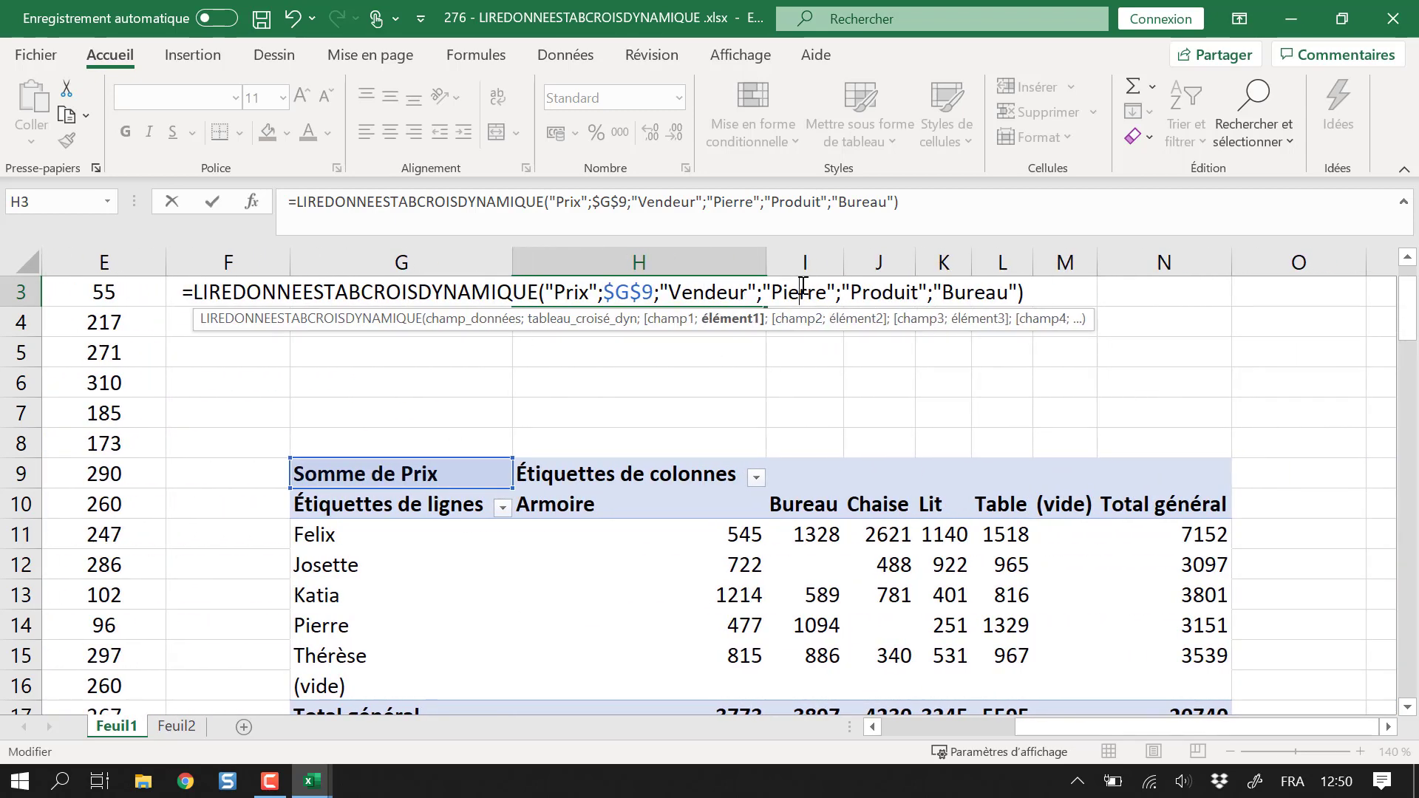
pyautogui.click(896, 293)
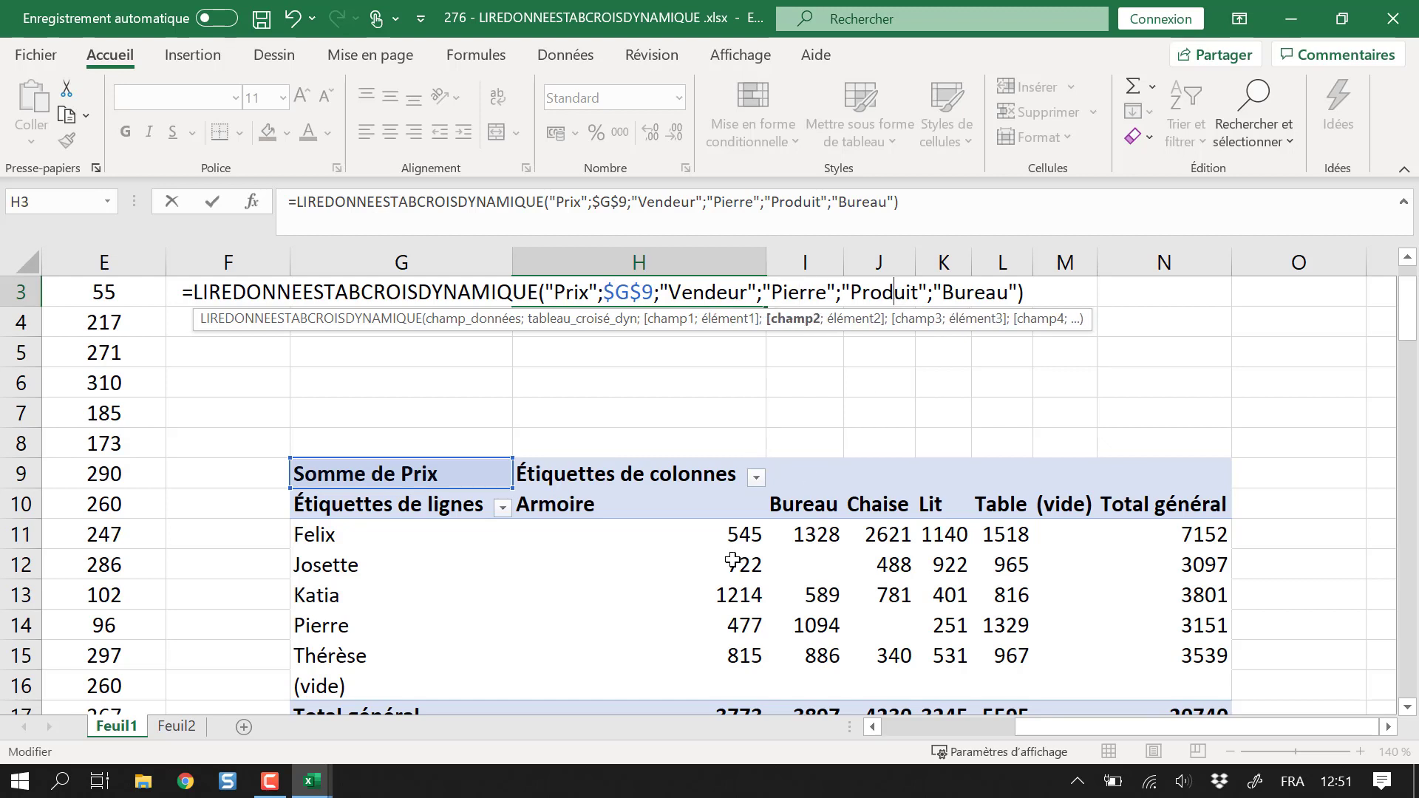
pyautogui.click(990, 293)
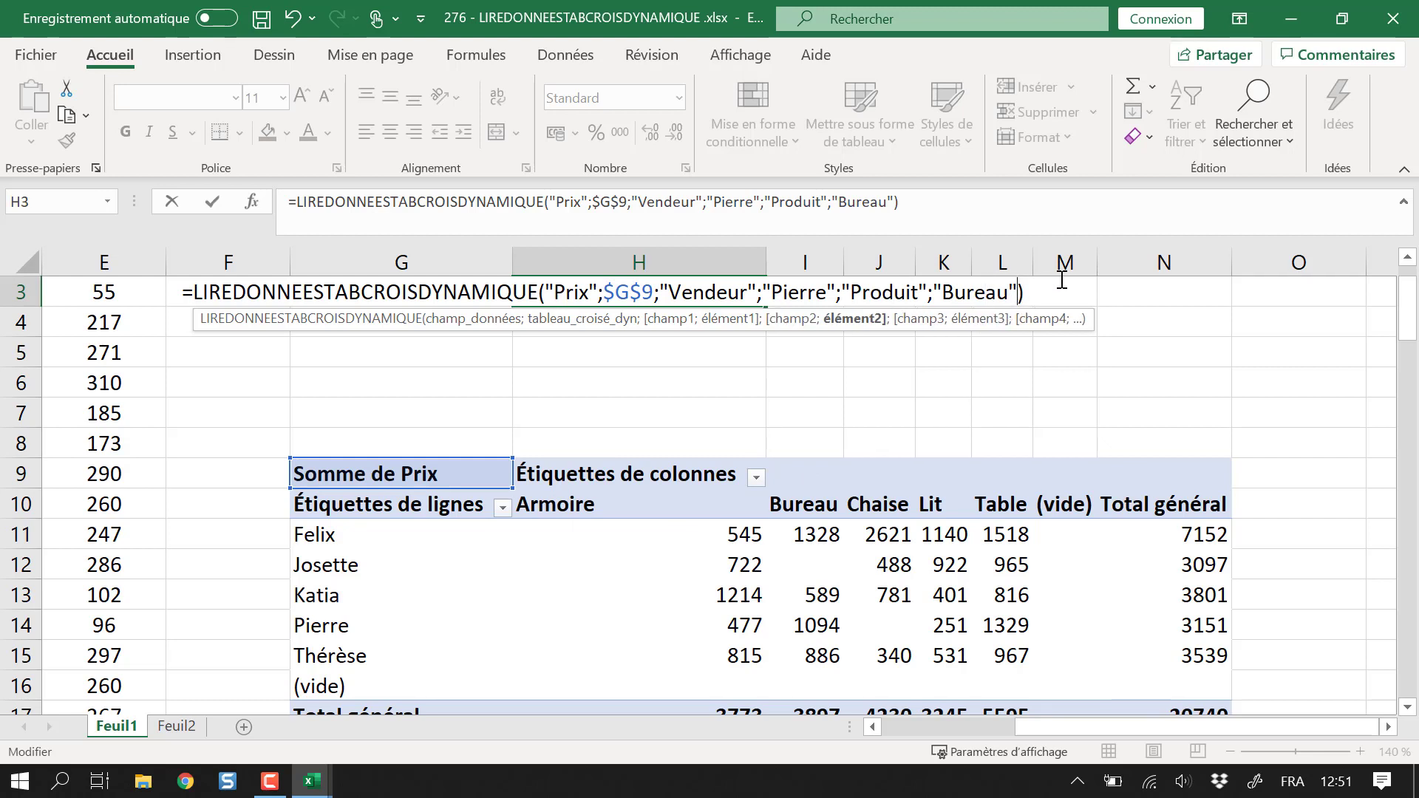
pyautogui.press('Return')
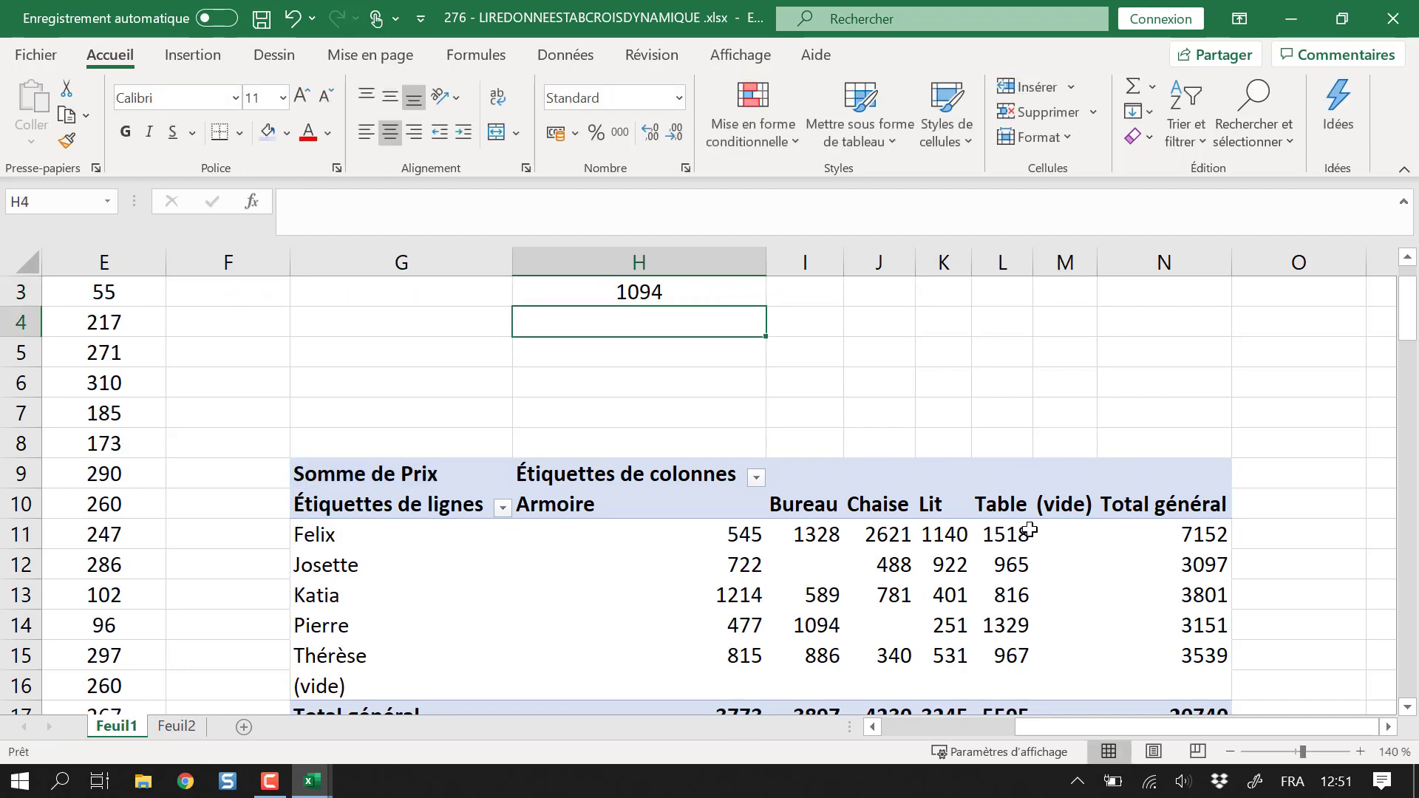
# Step: Remove the Produit field from the pivot table's columns
pyautogui.click(1038, 599)
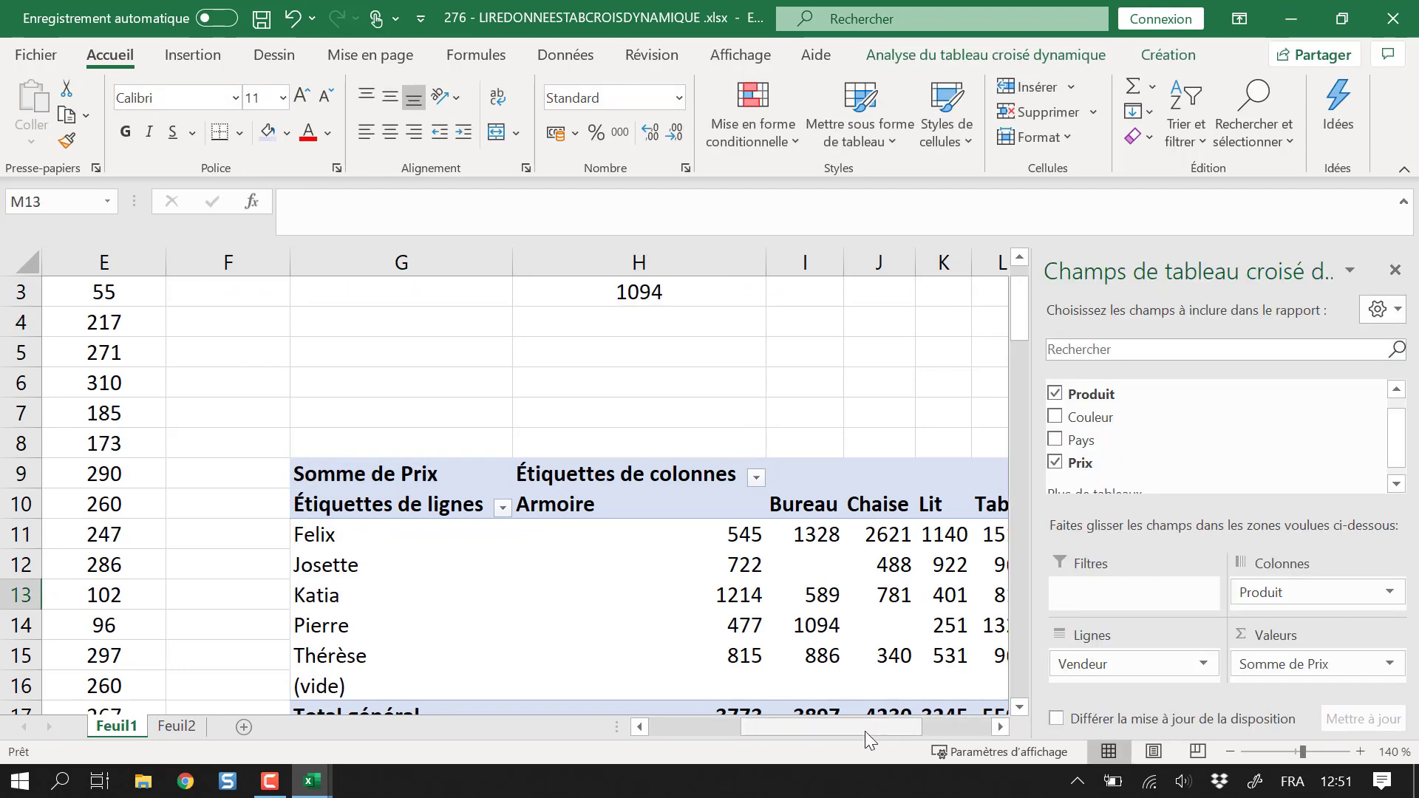
pyautogui.moveTo(869, 730); pyautogui.dragTo(897, 728)
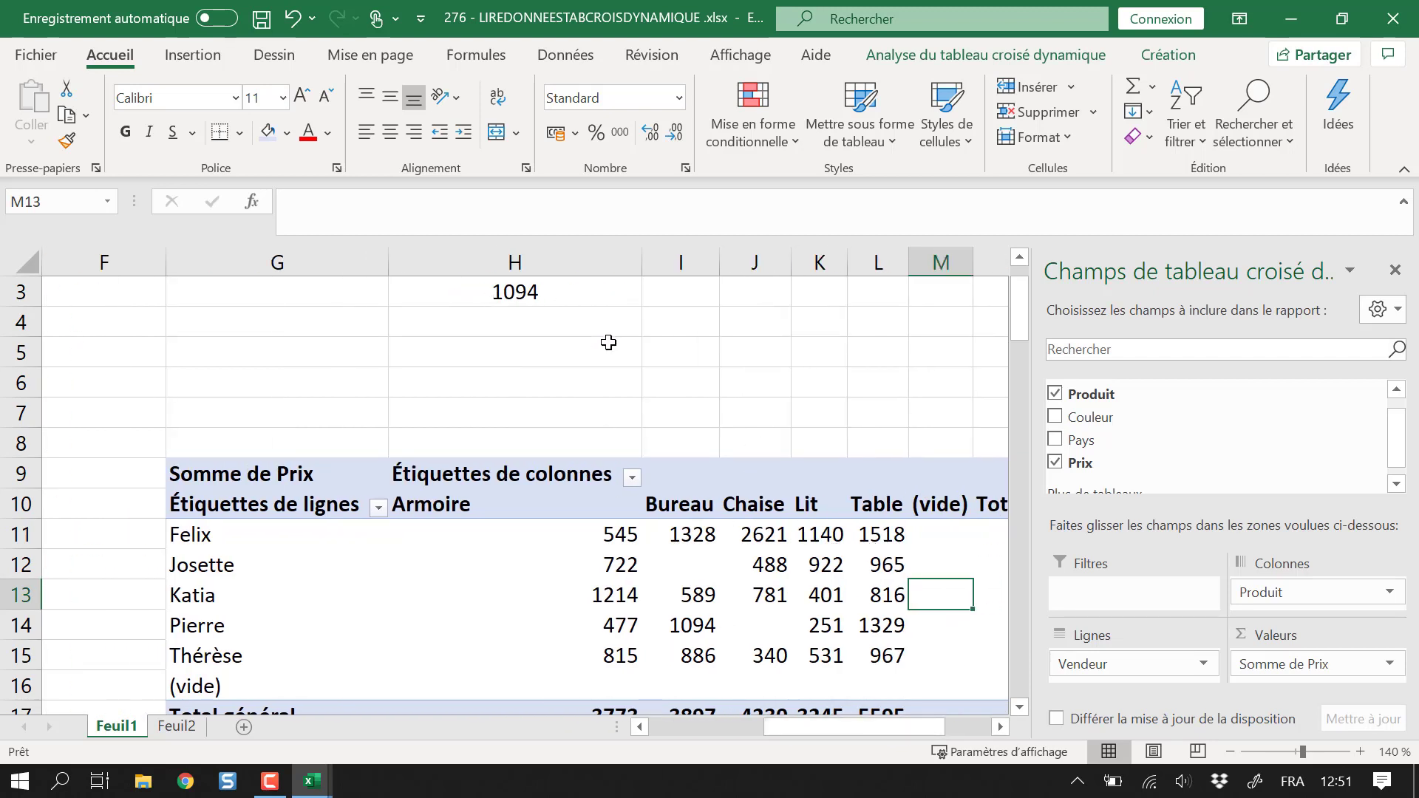
pyautogui.scroll(1, 591, 354)
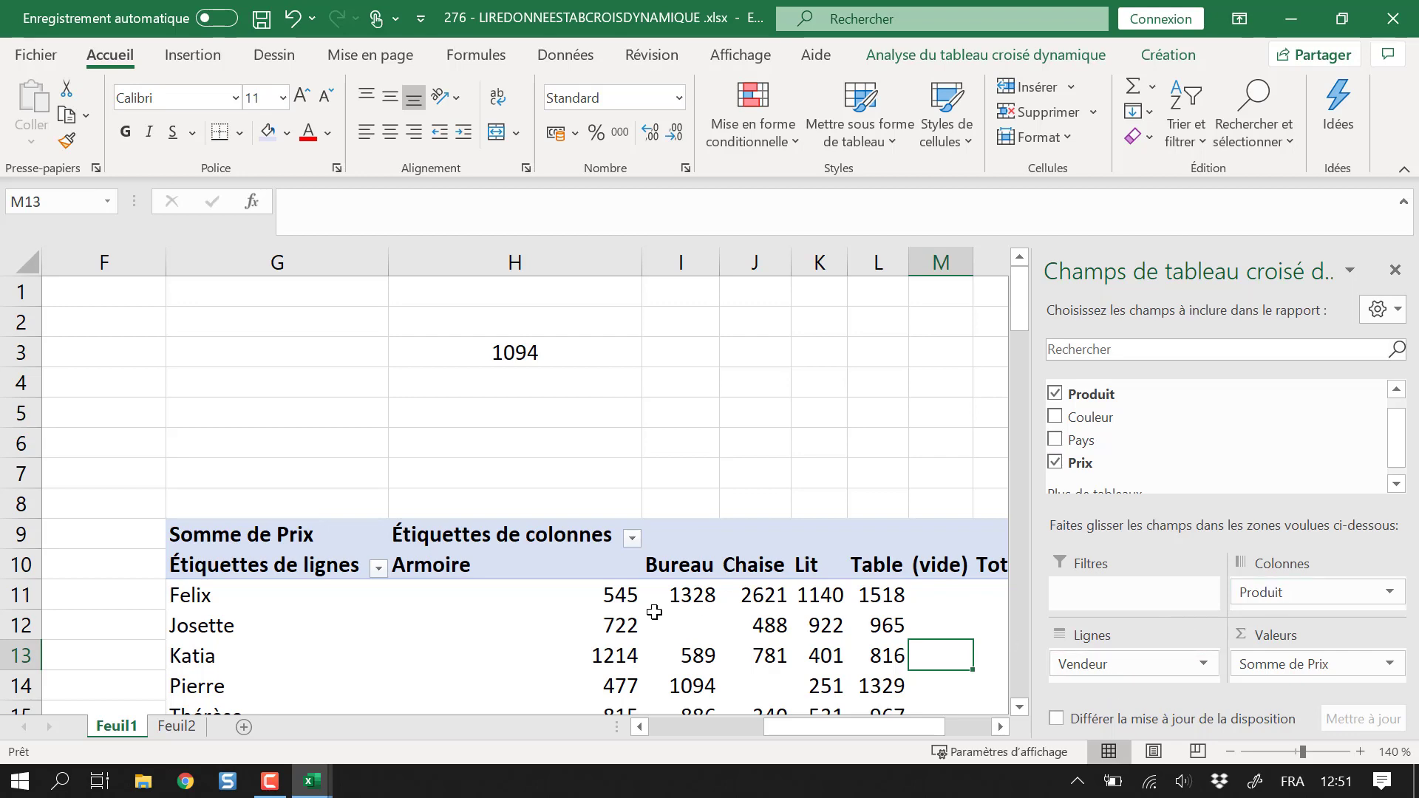
pyautogui.scroll(-1, 769, 599)
pyautogui.scroll(1, 855, 509)
pyautogui.moveTo(1260, 592); pyautogui.dragTo(1142, 435)
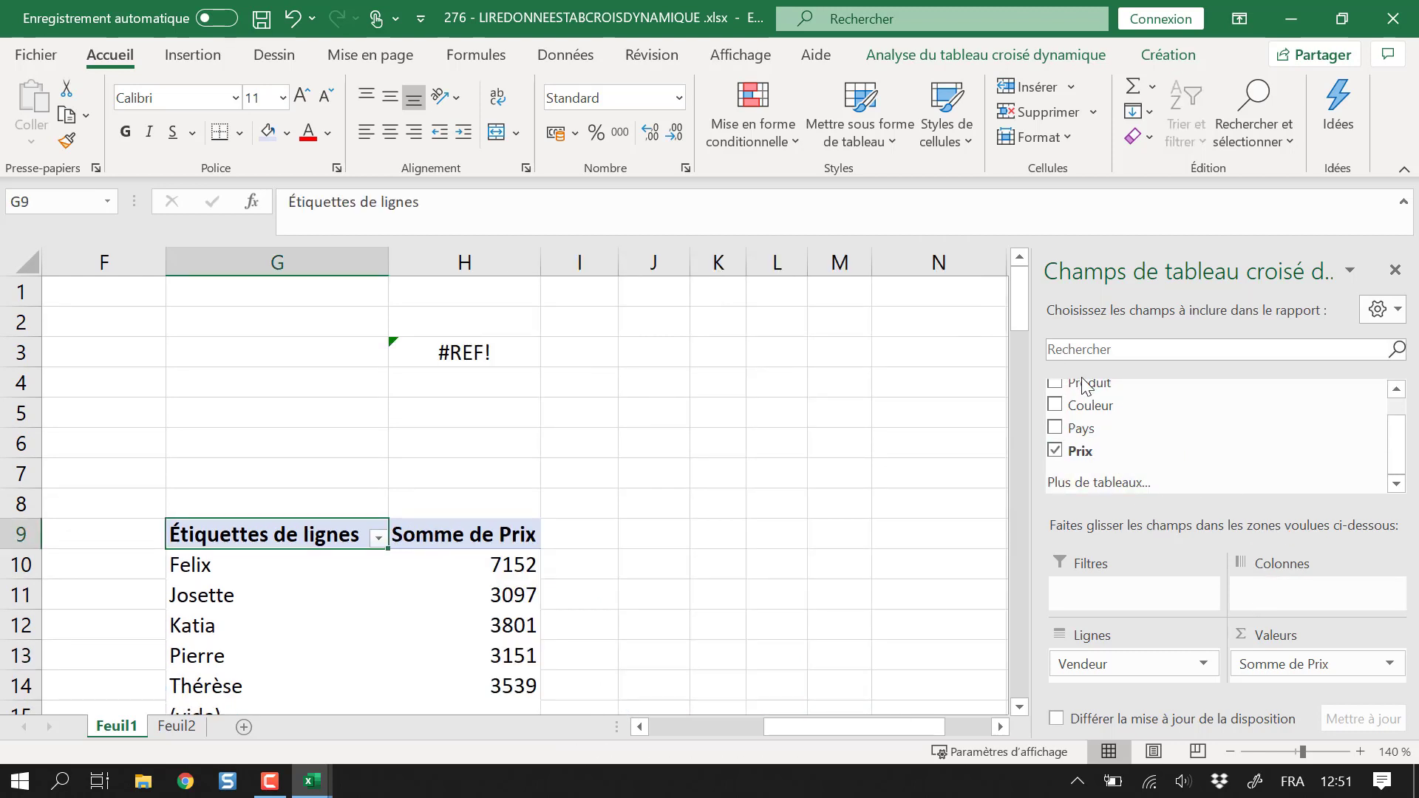
# Step: Add the Produit field to the pivot table's rows, nested below Vendeur
pyautogui.moveTo(1080, 383); pyautogui.dragTo(1181, 672)
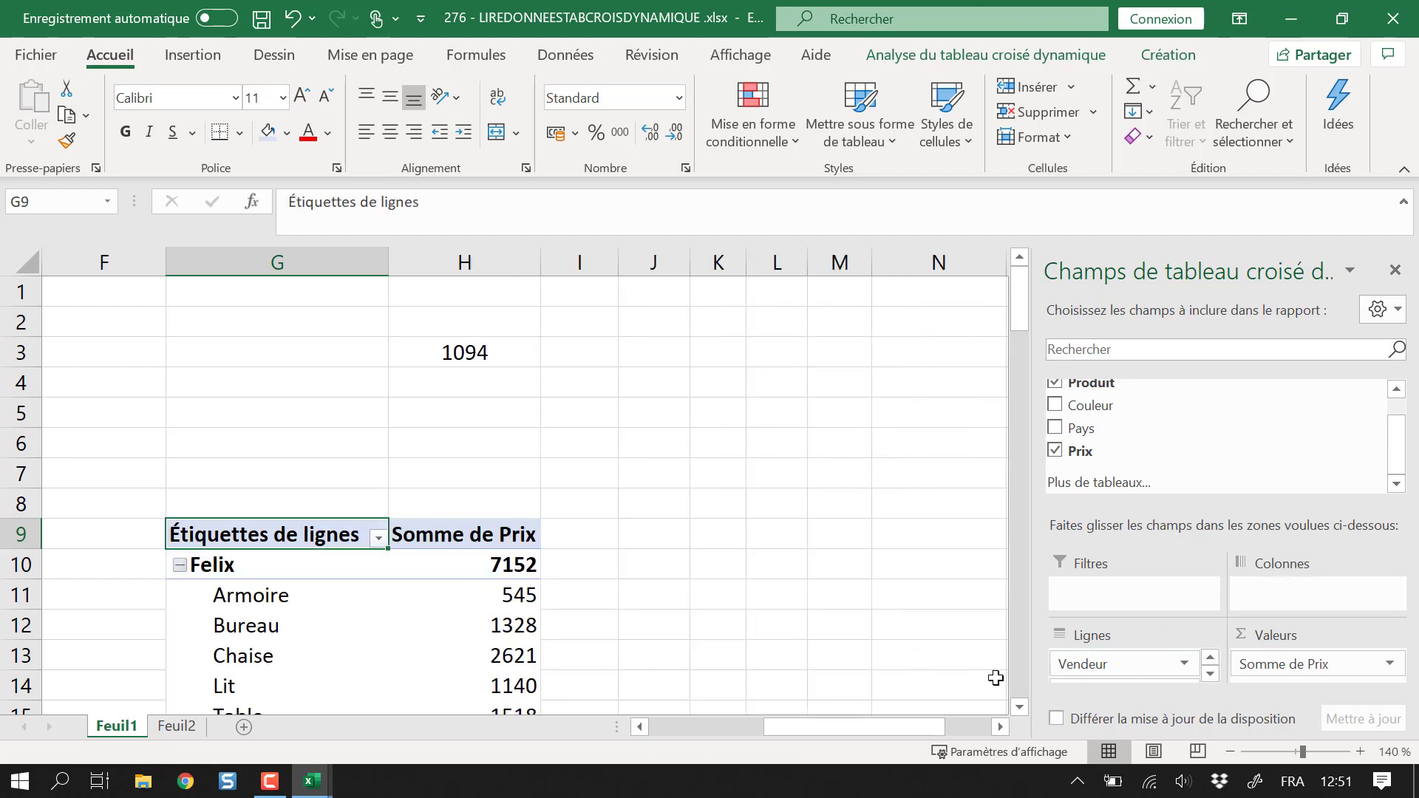
pyautogui.scroll(-1, 1109, 676)
pyautogui.scroll(-1, 385, 614)
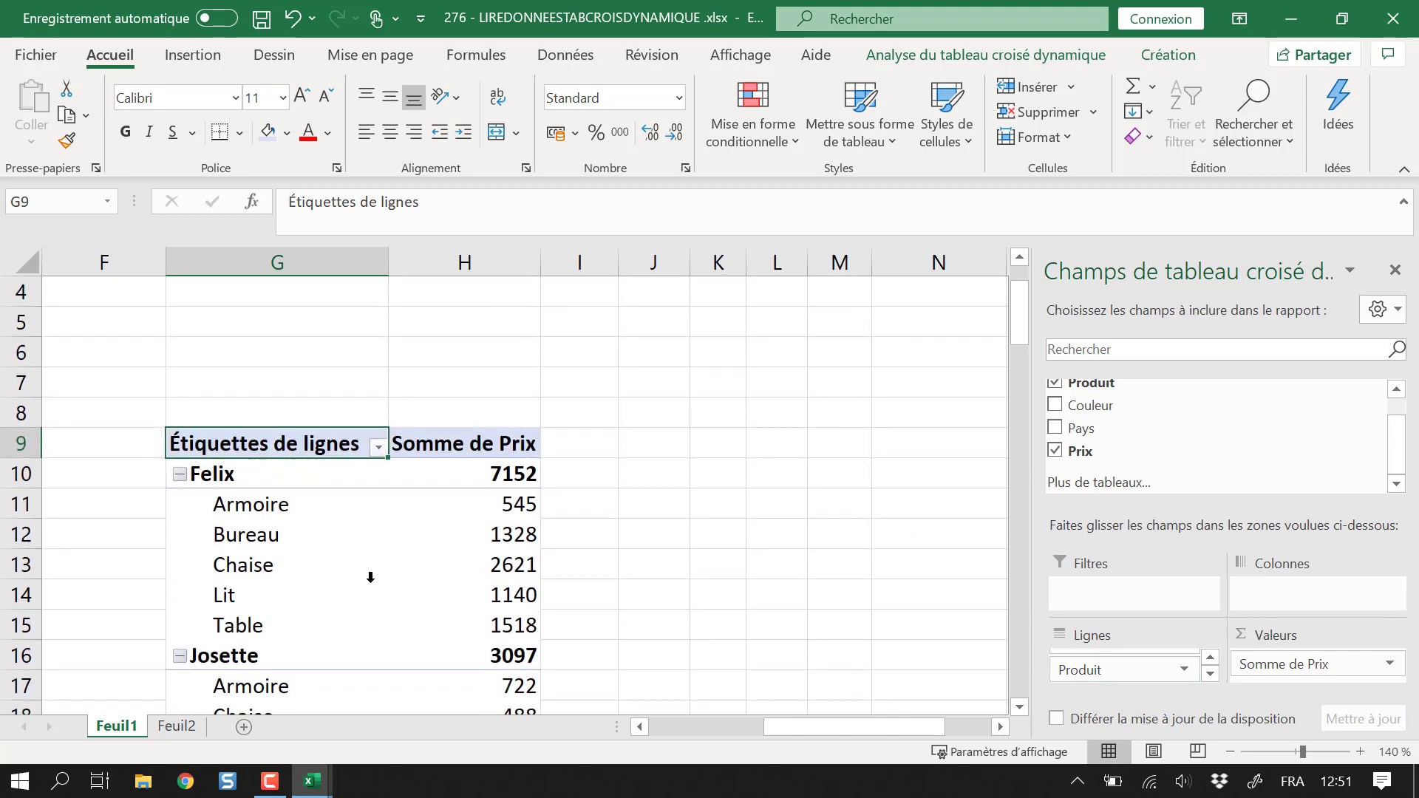
pyautogui.scroll(-1, 370, 577)
pyautogui.scroll(2, 644, 603)
# Step: Add the Couleur field as the pivot table's columns and look over the new layout
pyautogui.moveTo(1087, 405); pyautogui.dragTo(1323, 595)
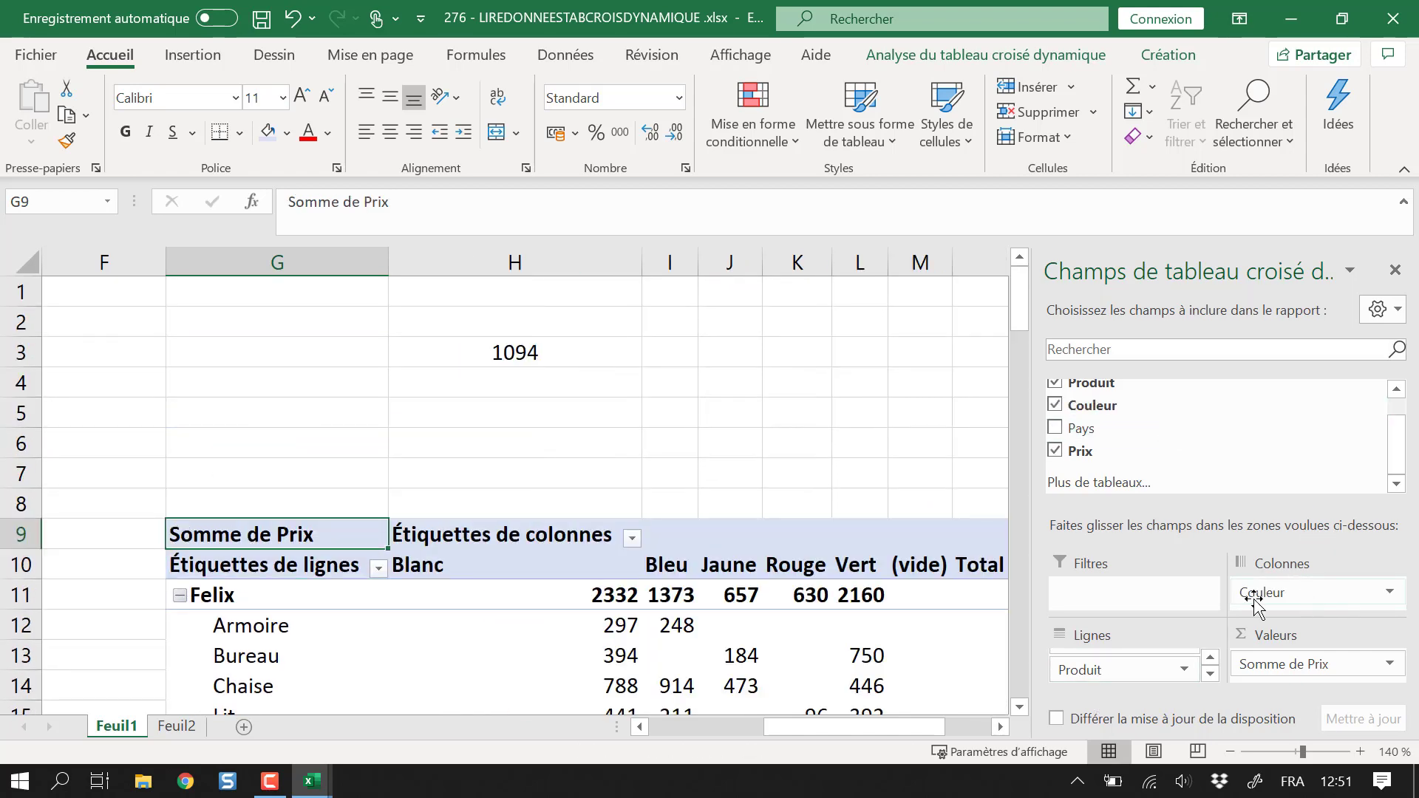
pyautogui.scroll(-2, 855, 593)
pyautogui.scroll(-1, 855, 593)
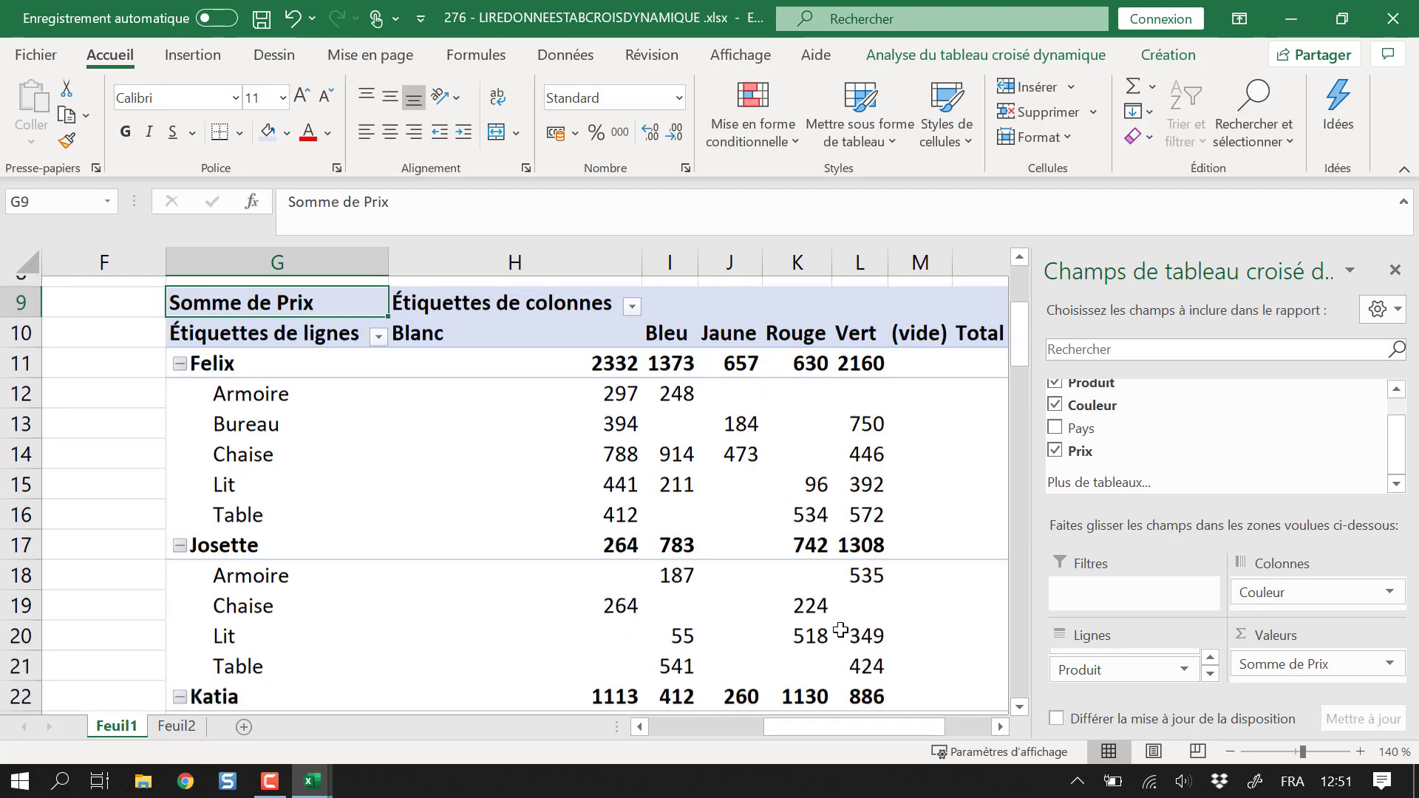
pyautogui.scroll(3, 843, 620)
# Step: Review the H3 formula against the rearranged pivot table, highlighting the colour headers in H10:L10
pyautogui.click(566, 355)
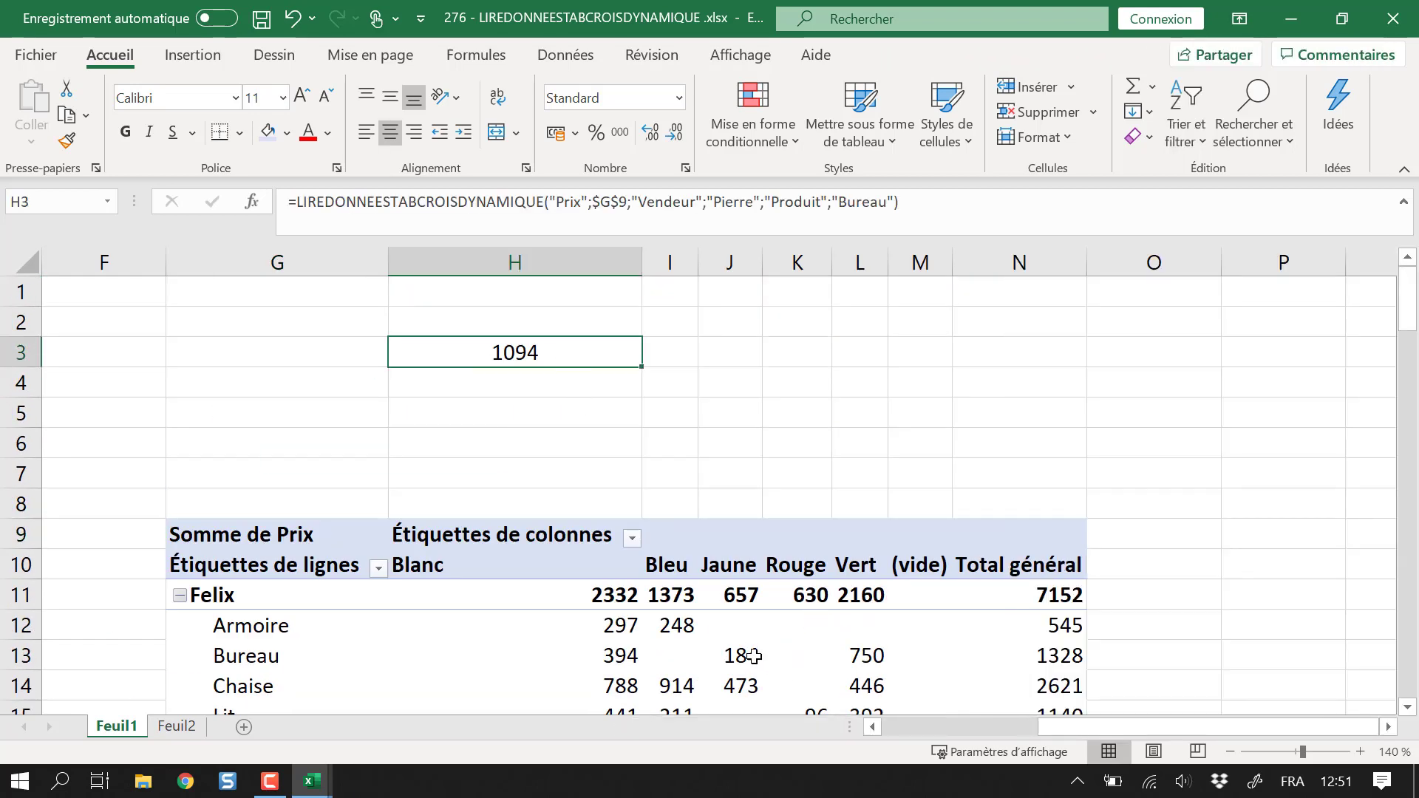
pyautogui.scroll(-1, 769, 621)
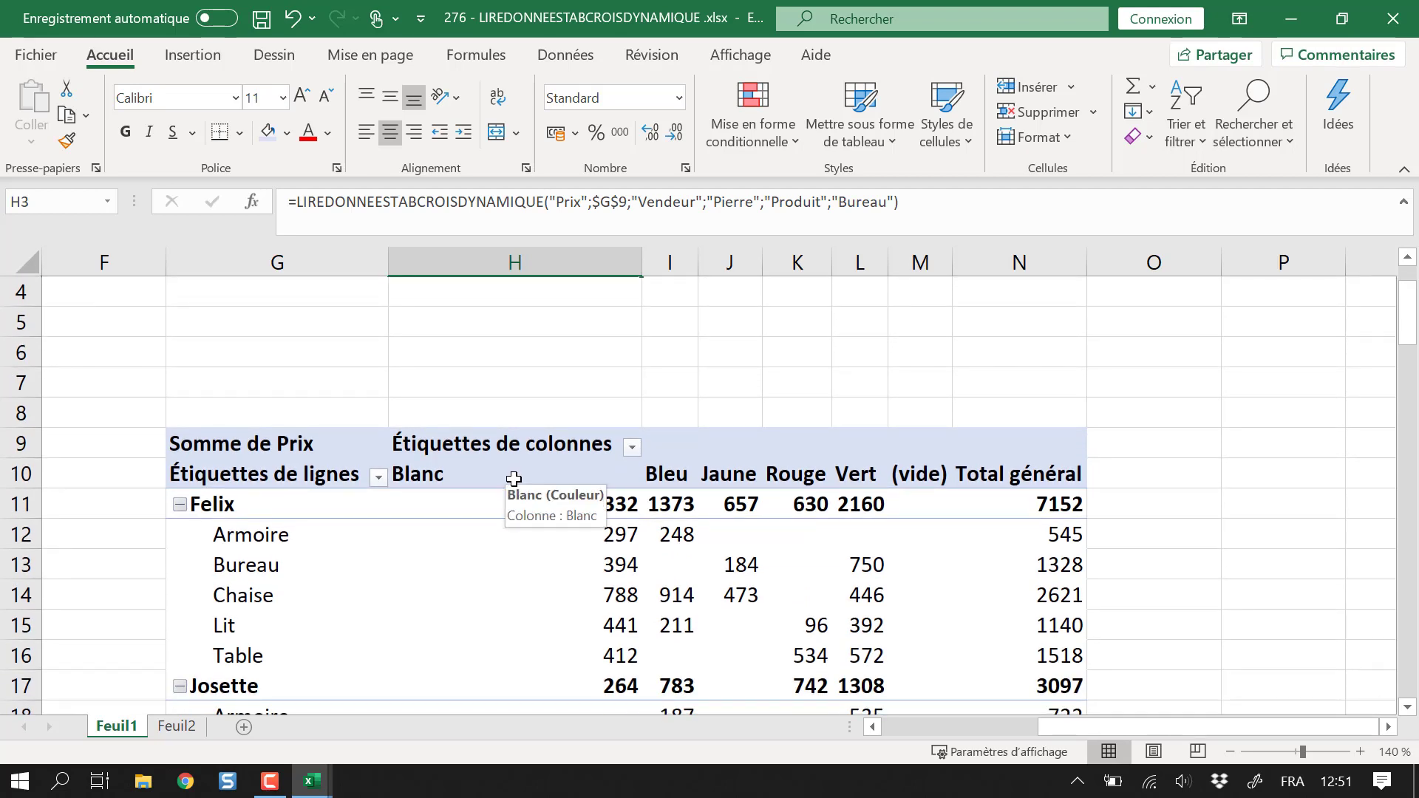
pyautogui.moveTo(443, 475); pyautogui.dragTo(868, 476)
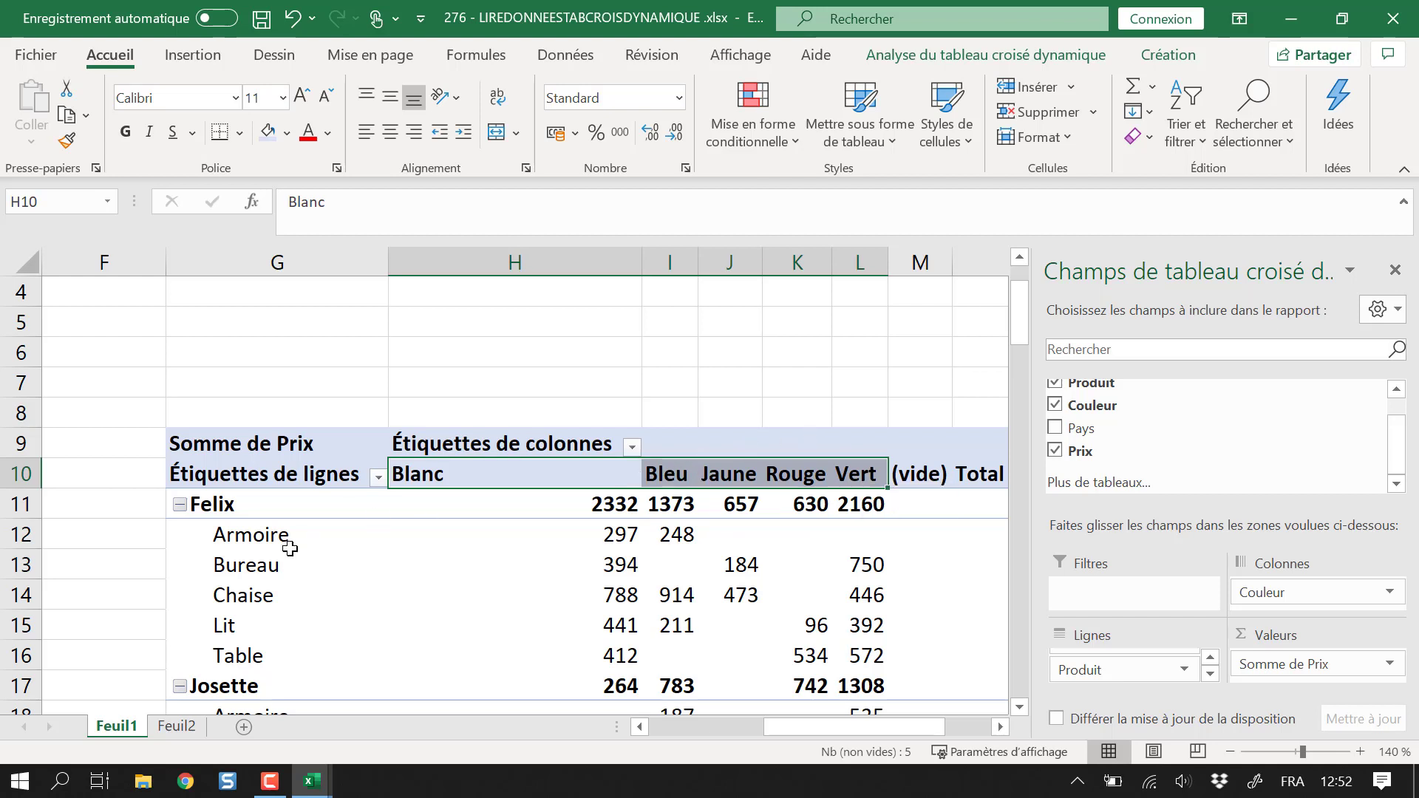
pyautogui.scroll(1, 767, 458)
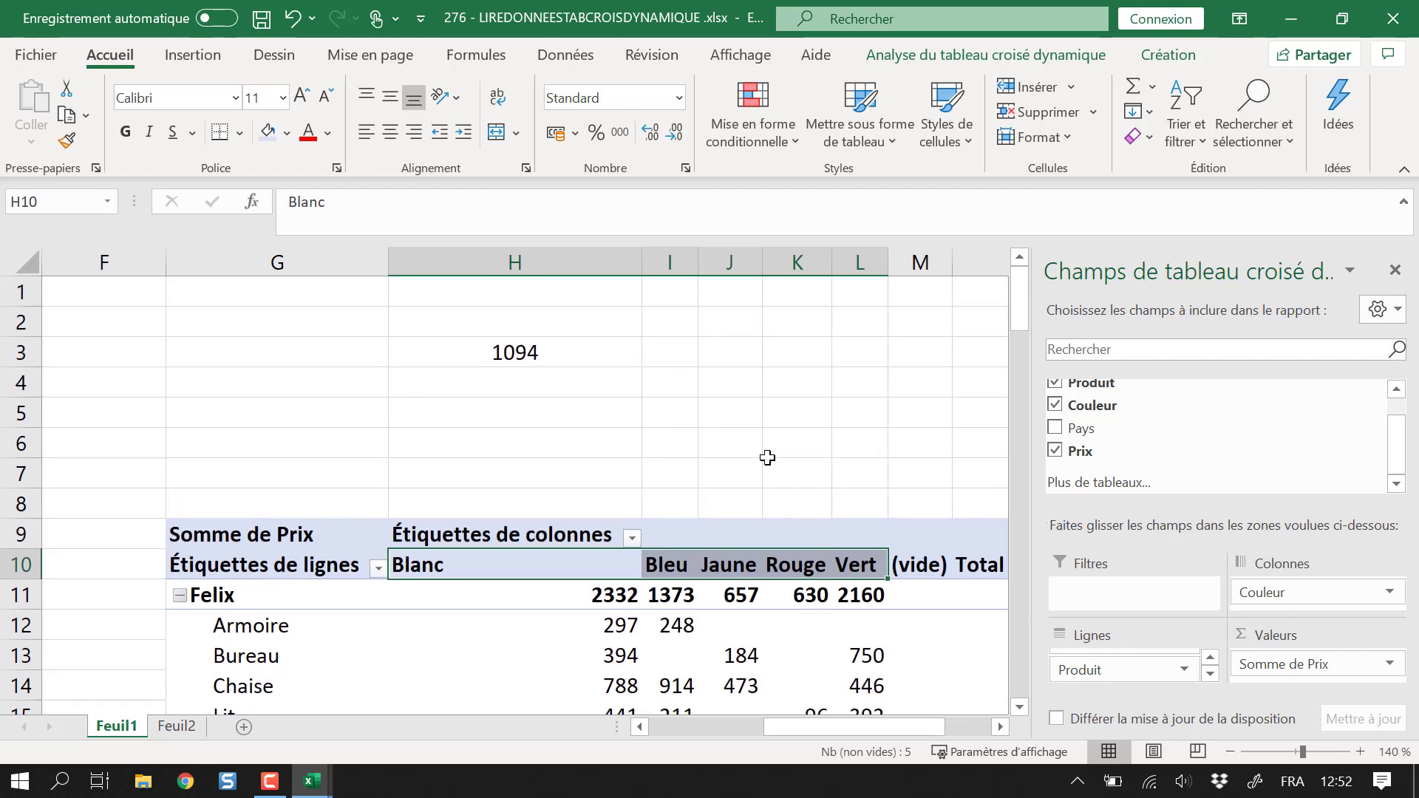
pyautogui.scroll(-2, 754, 502)
pyautogui.scroll(1, 597, 422)
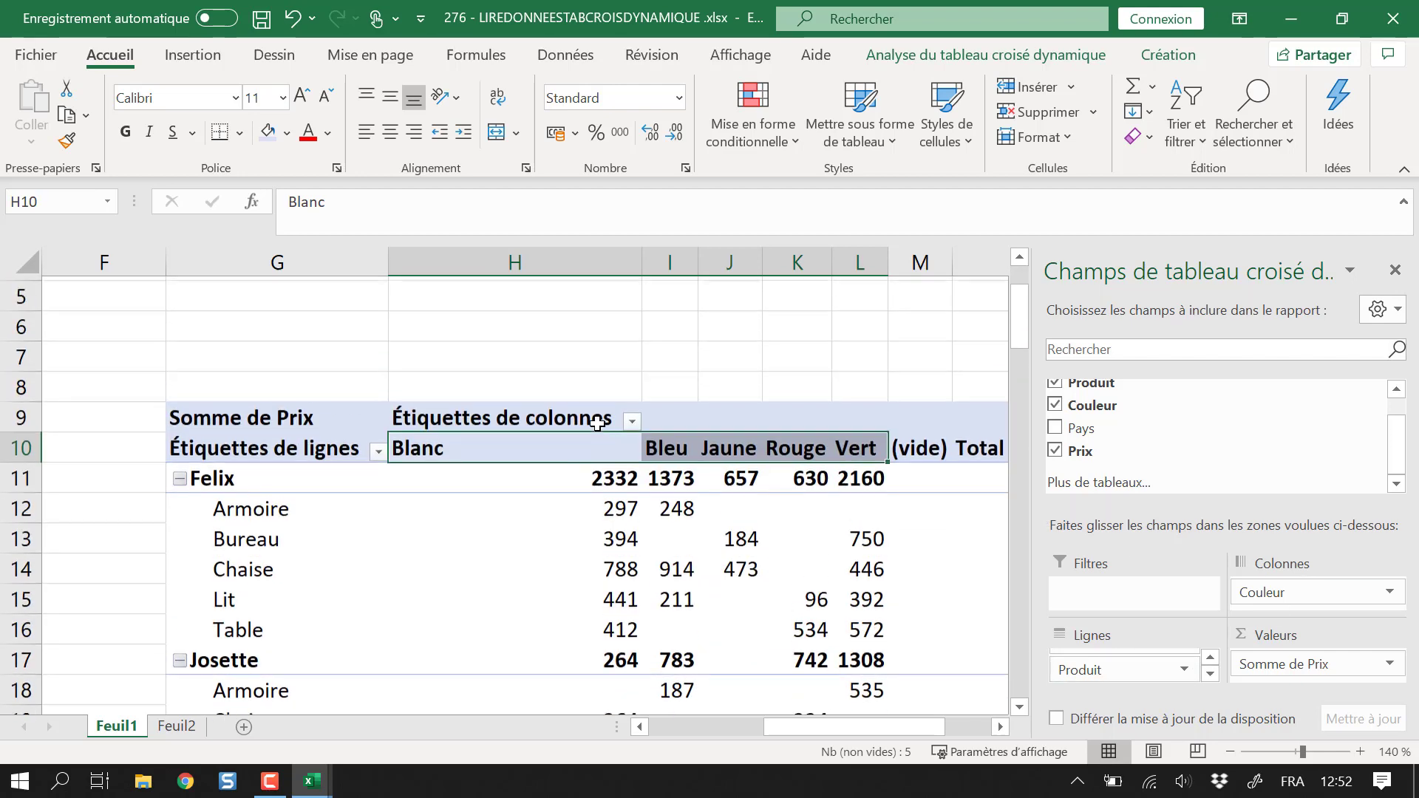
pyautogui.scroll(2, 597, 421)
pyautogui.click(544, 352)
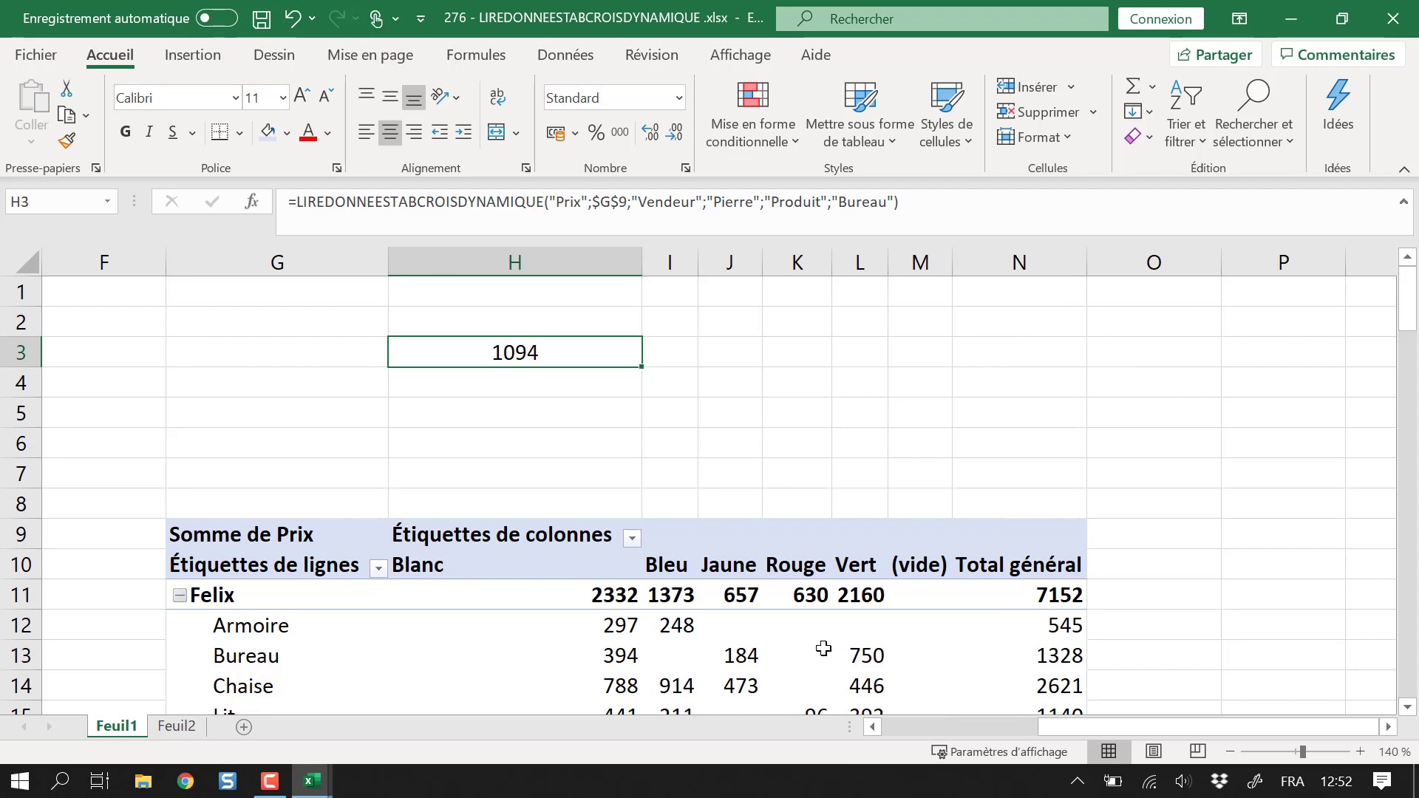
# Step: Locate the Bureau total in N30 for the vendor named in the H3 formula
pyautogui.scroll(-4, 823, 648)
pyautogui.scroll(2, 822, 629)
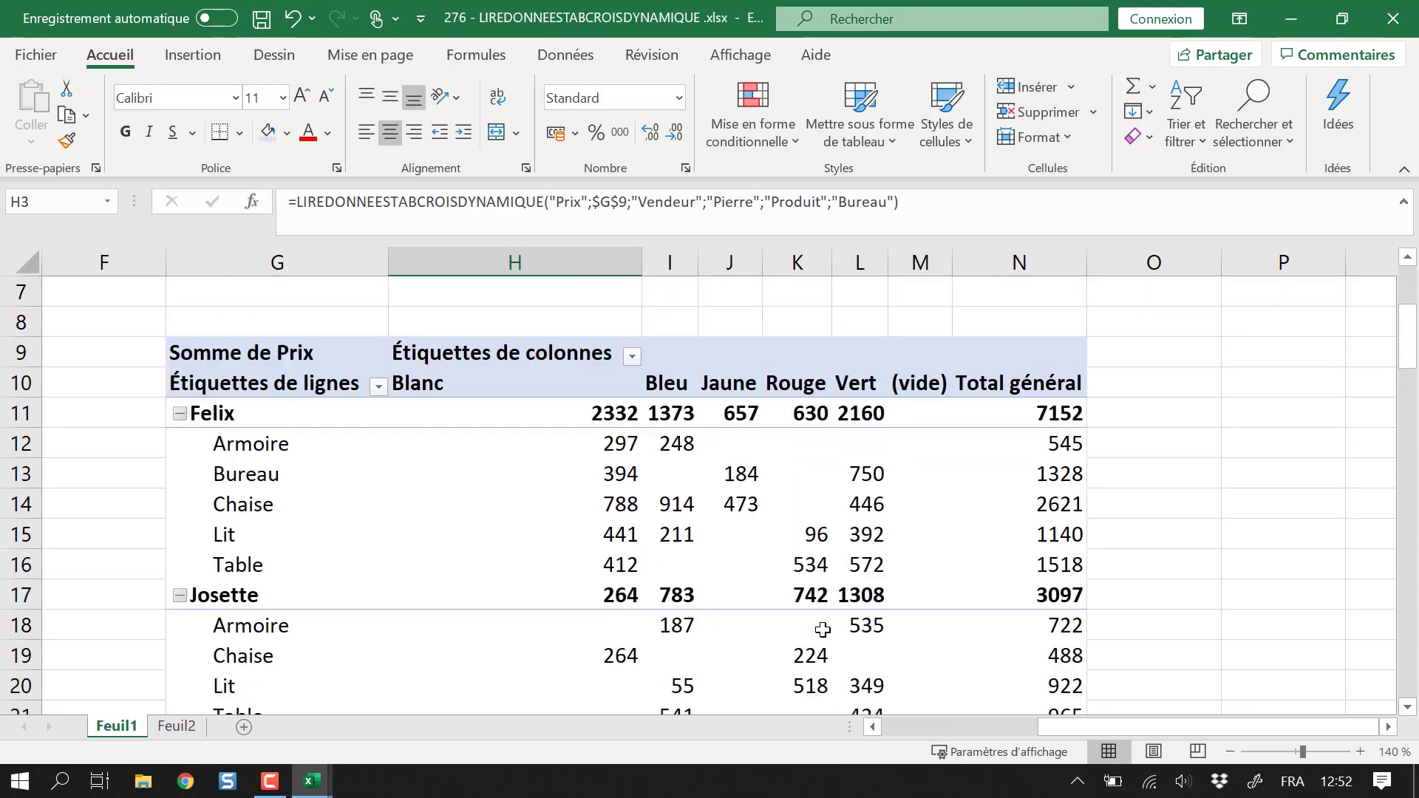
pyautogui.scroll(2, 729, 529)
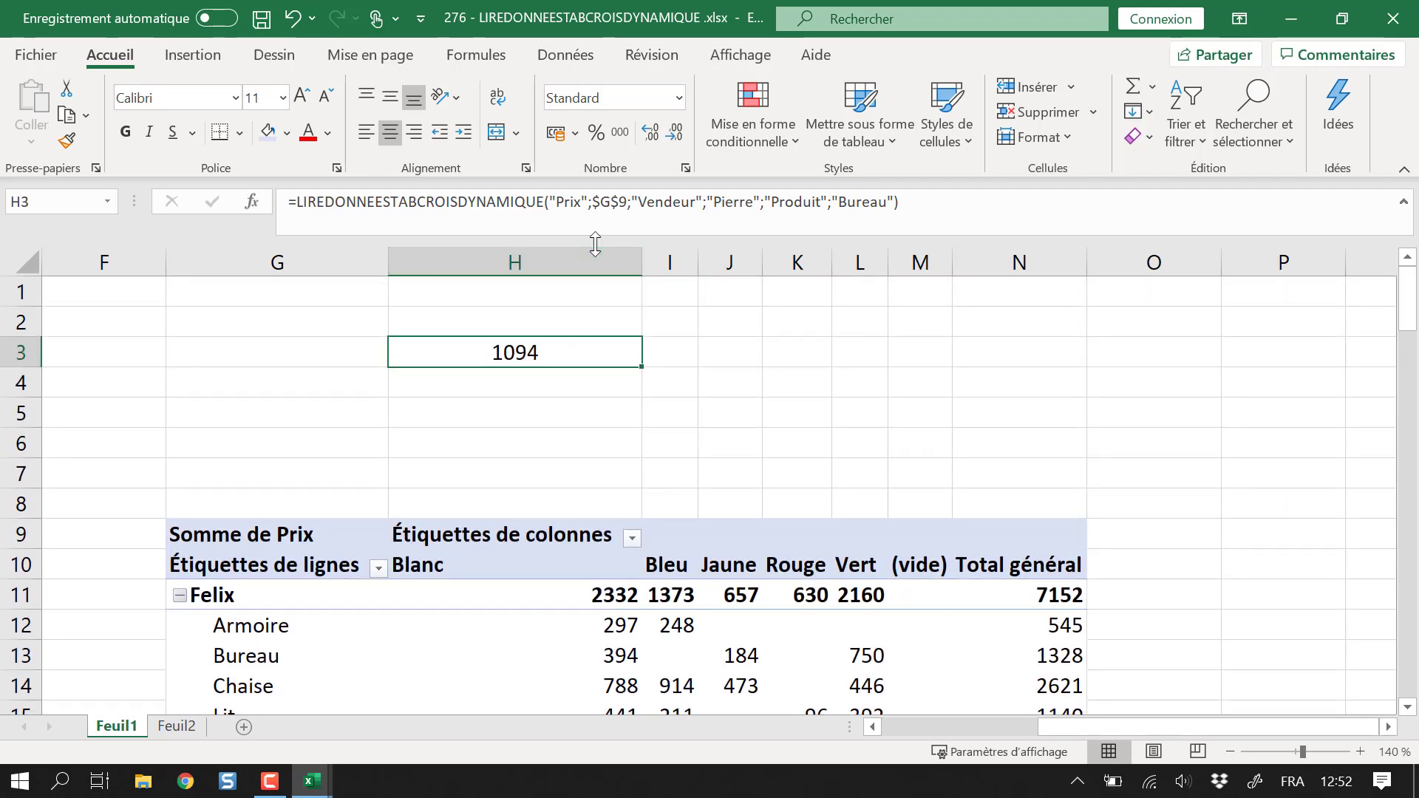
pyautogui.scroll(-3, 548, 545)
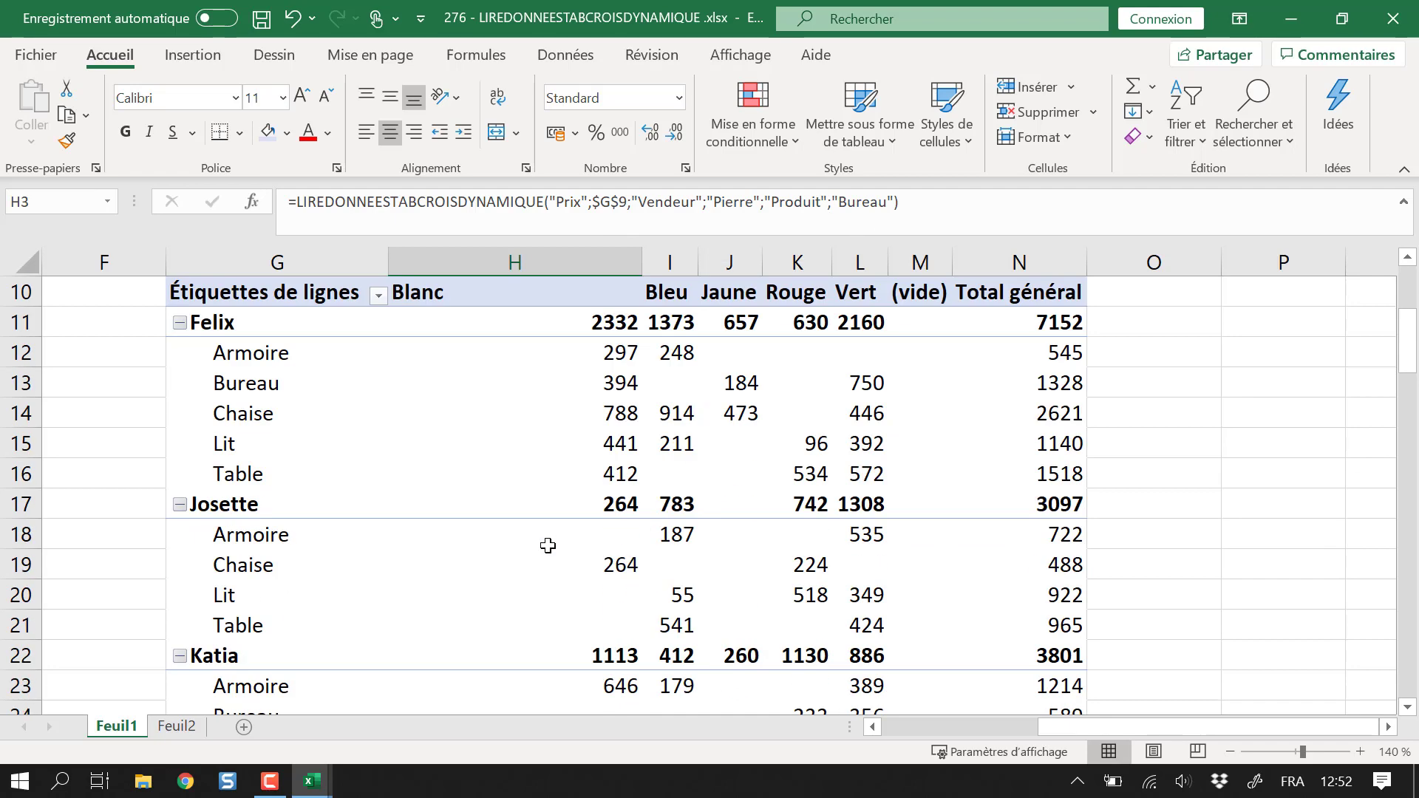
pyautogui.scroll(-4, 288, 518)
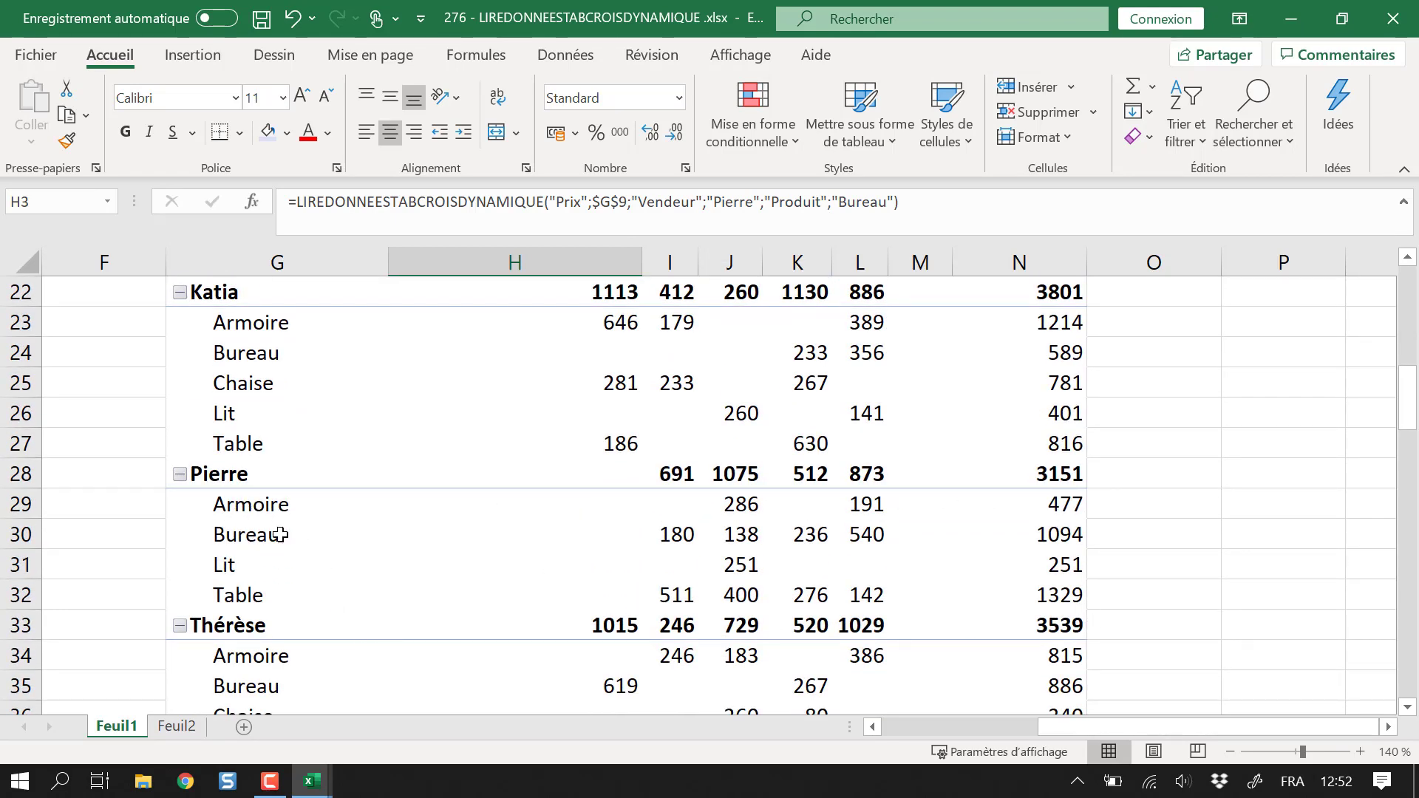
pyautogui.click(1057, 540)
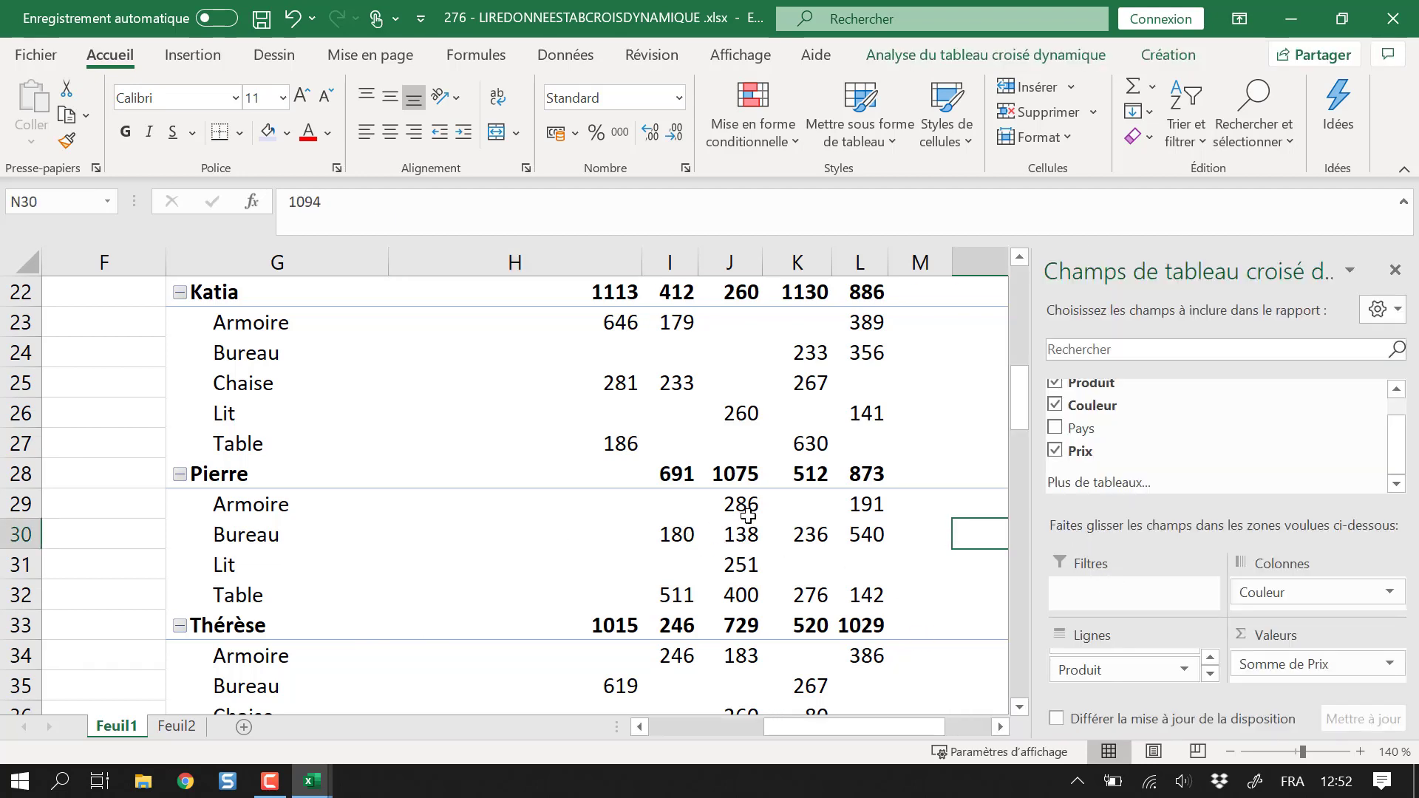
pyautogui.moveTo(861, 733); pyautogui.dragTo(881, 729)
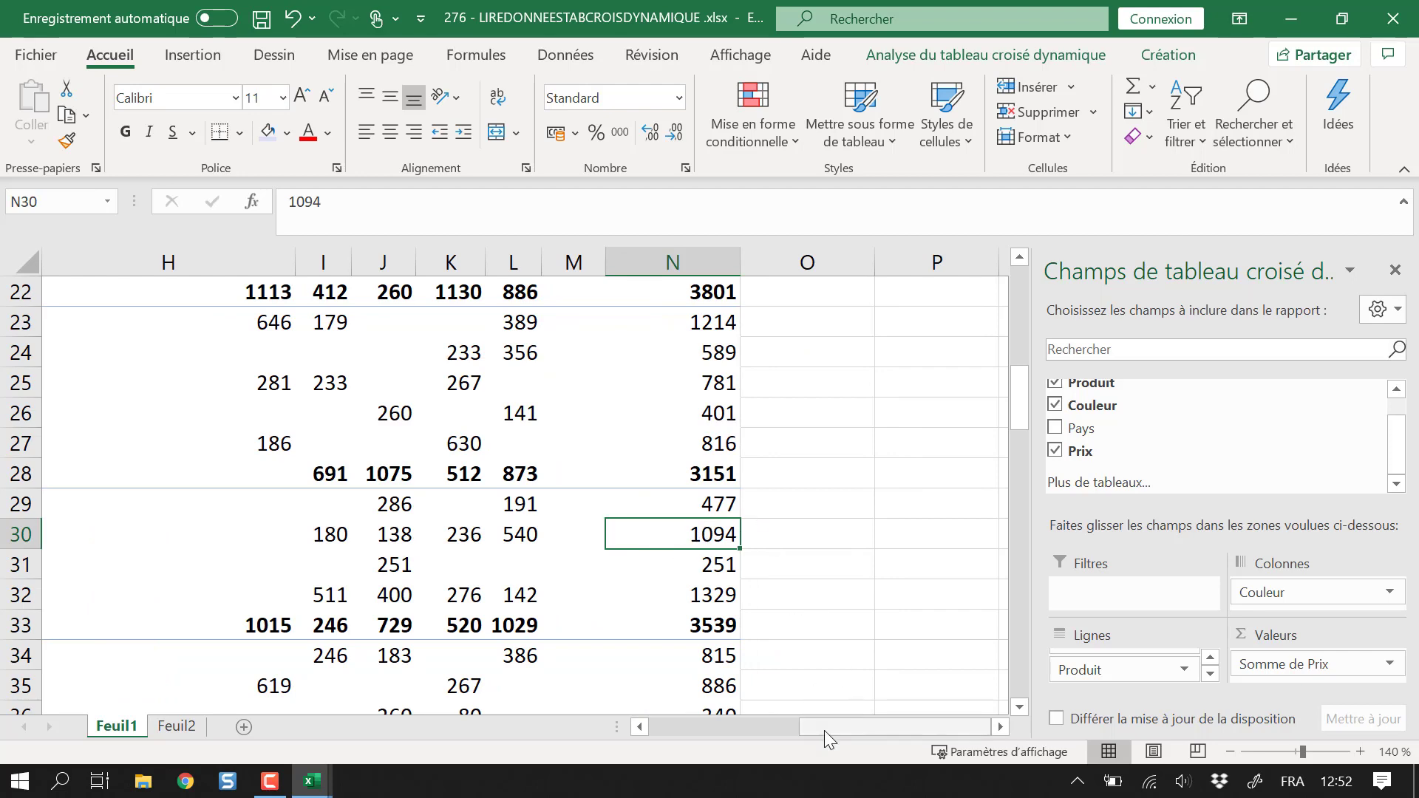
# Step: Return to H3 to inspect its formula's arguments, and select the empty cell I3 beside it
pyautogui.moveTo(823, 730); pyautogui.dragTo(665, 724)
pyautogui.scroll(7, 792, 727)
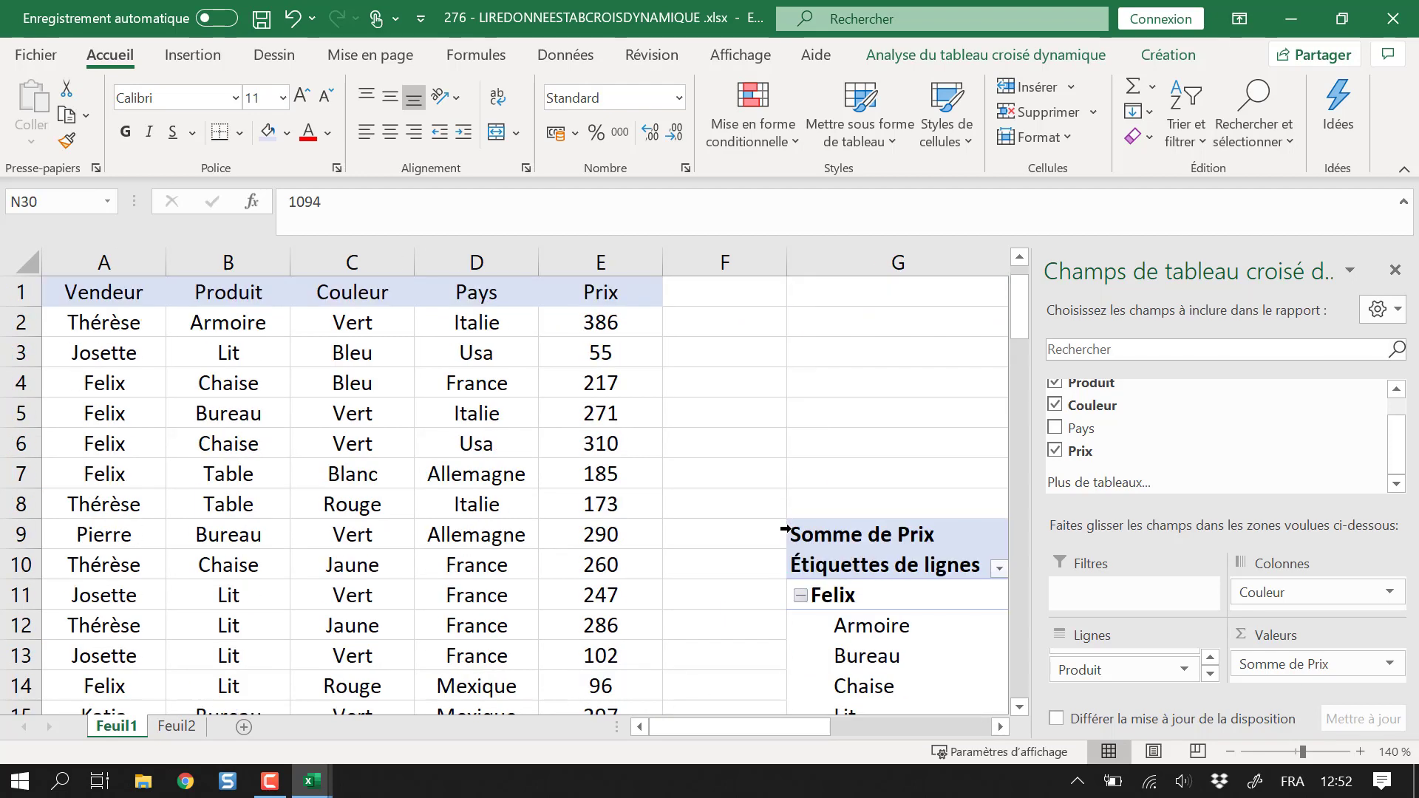
pyautogui.moveTo(792, 727); pyautogui.dragTo(887, 727)
pyautogui.click(691, 351)
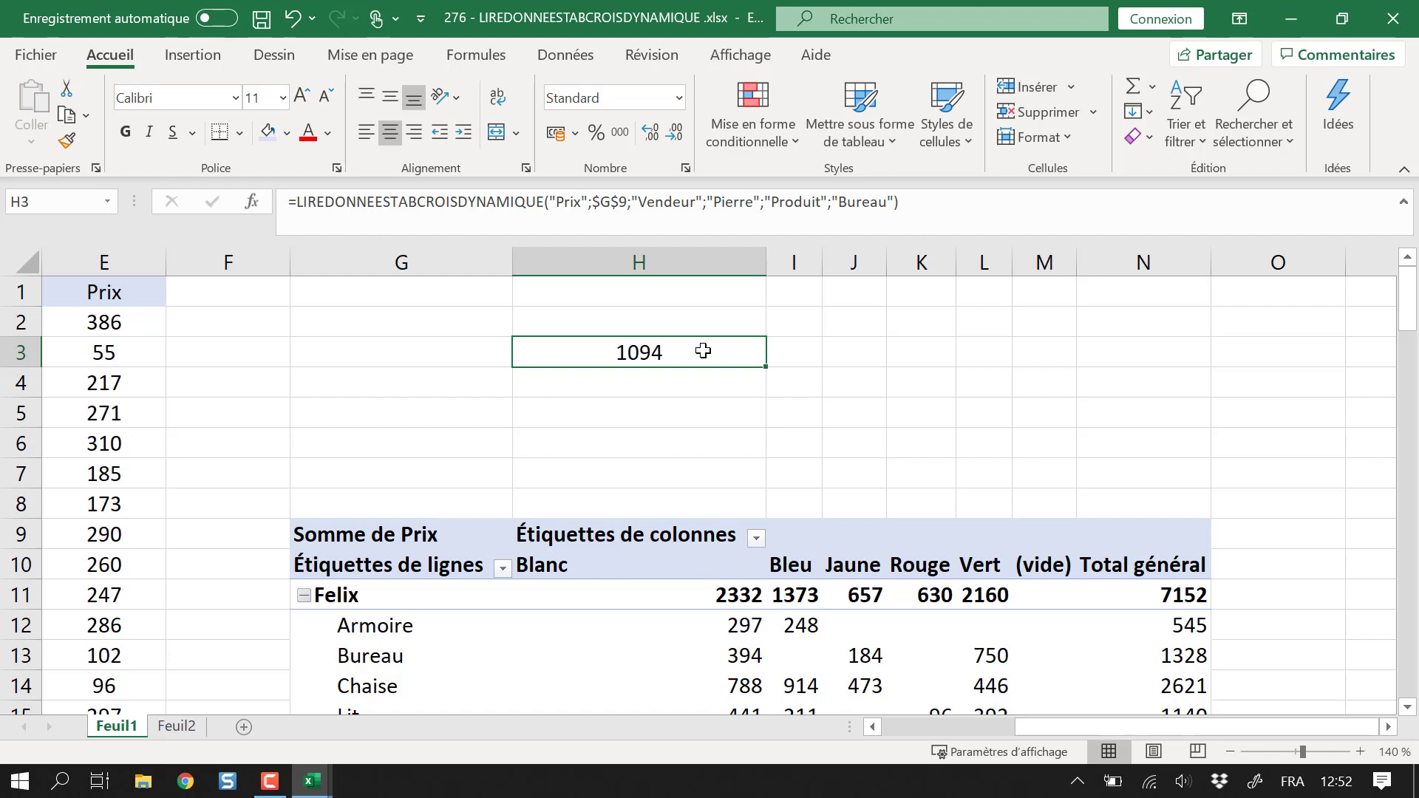
pyautogui.click(733, 210)
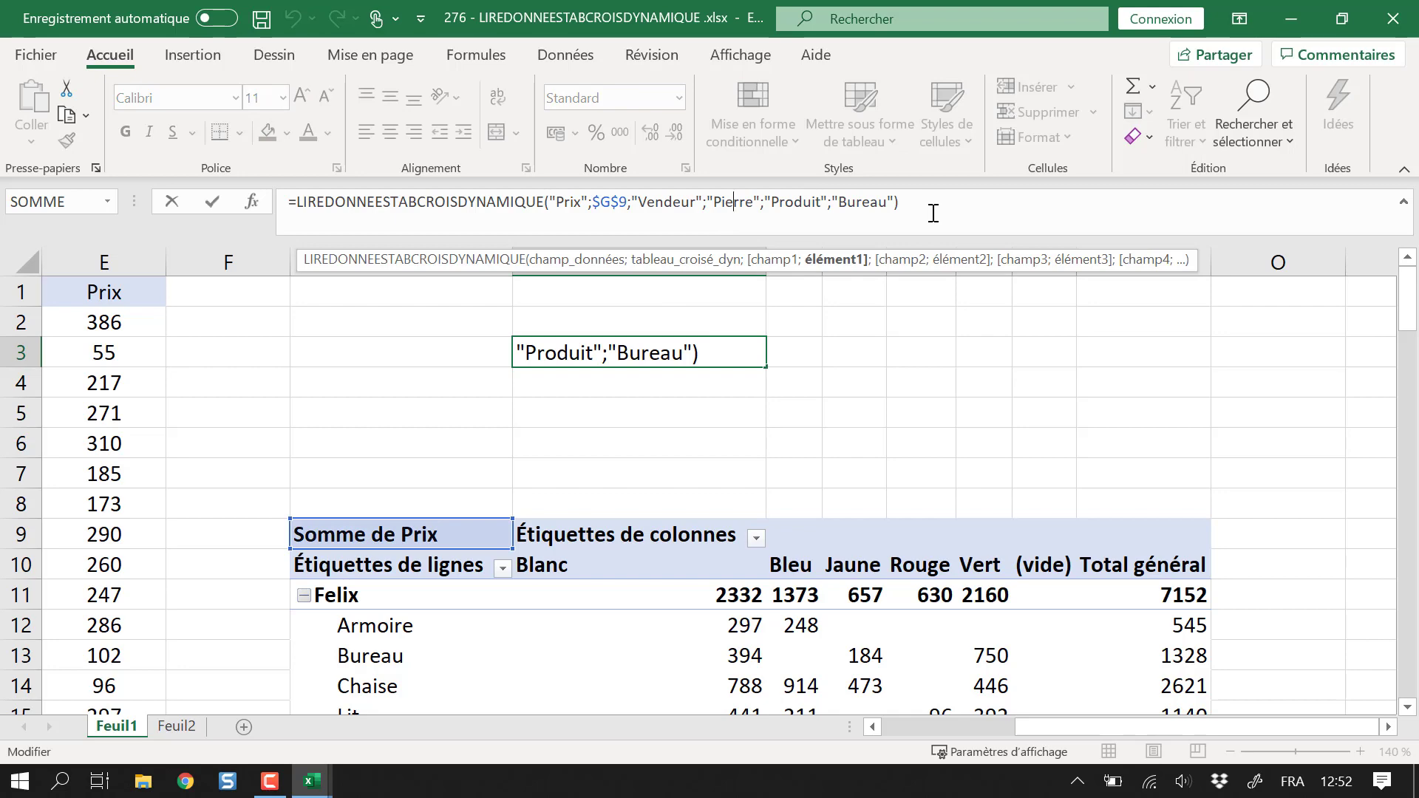
pyautogui.click(809, 346)
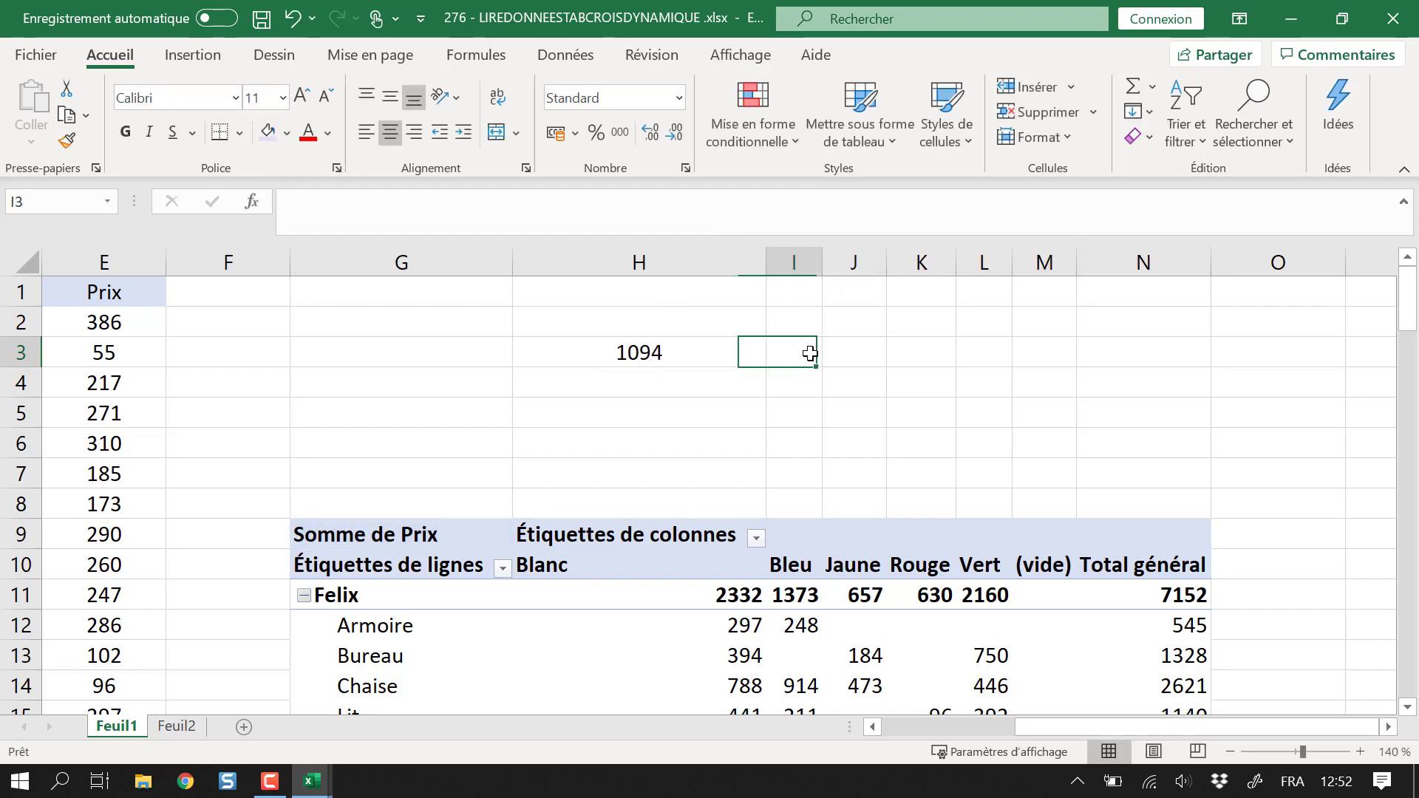
# Step: Start a SOMME.SI.ENS formula in J3 with the Prix column E:E as its sum range
pyautogui.click(866, 351)
pyautogui.write('=somme.')
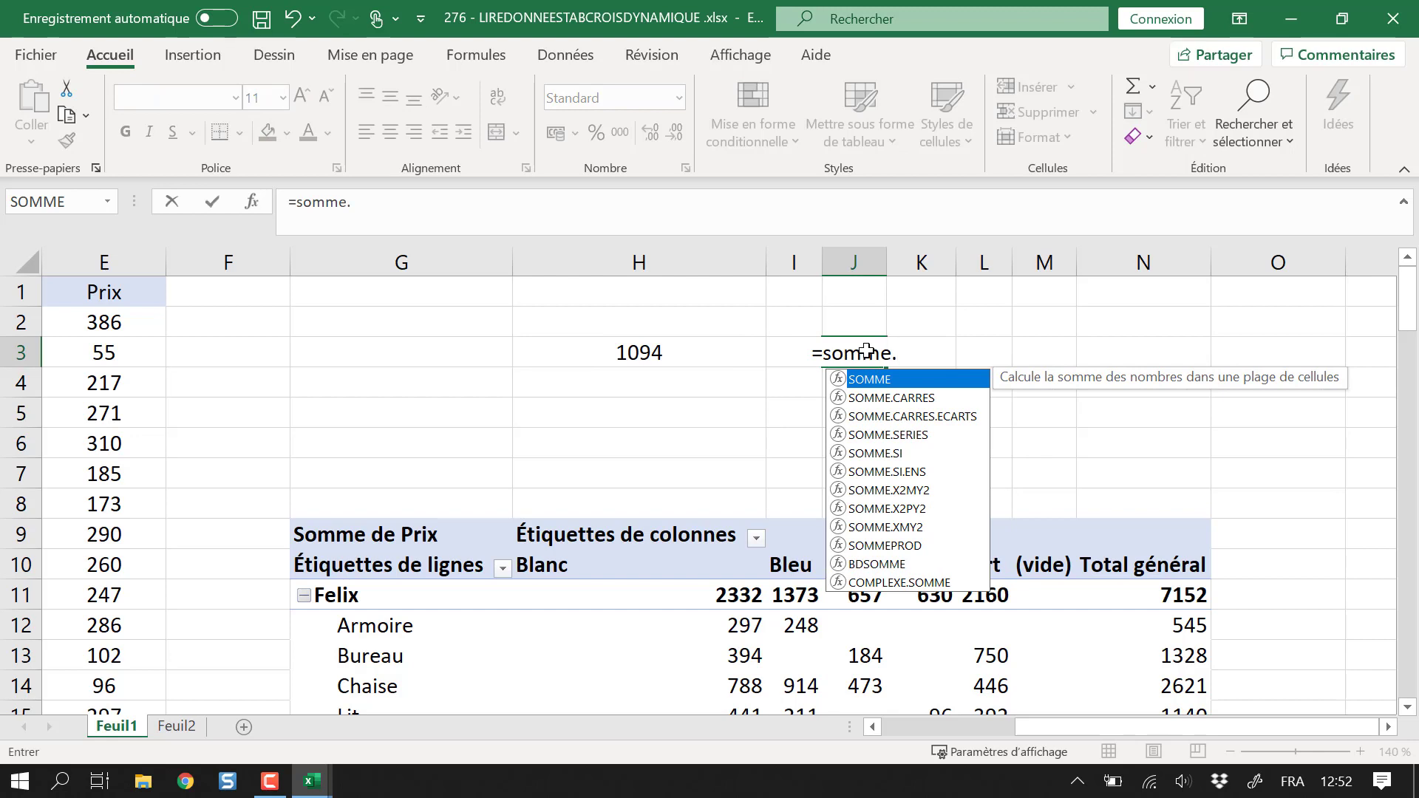
pyautogui.press('Down')
pyautogui.press('Down')
pyautogui.press('Down')
pyautogui.press('Down')
pyautogui.press('Down')
pyautogui.press('Tab')
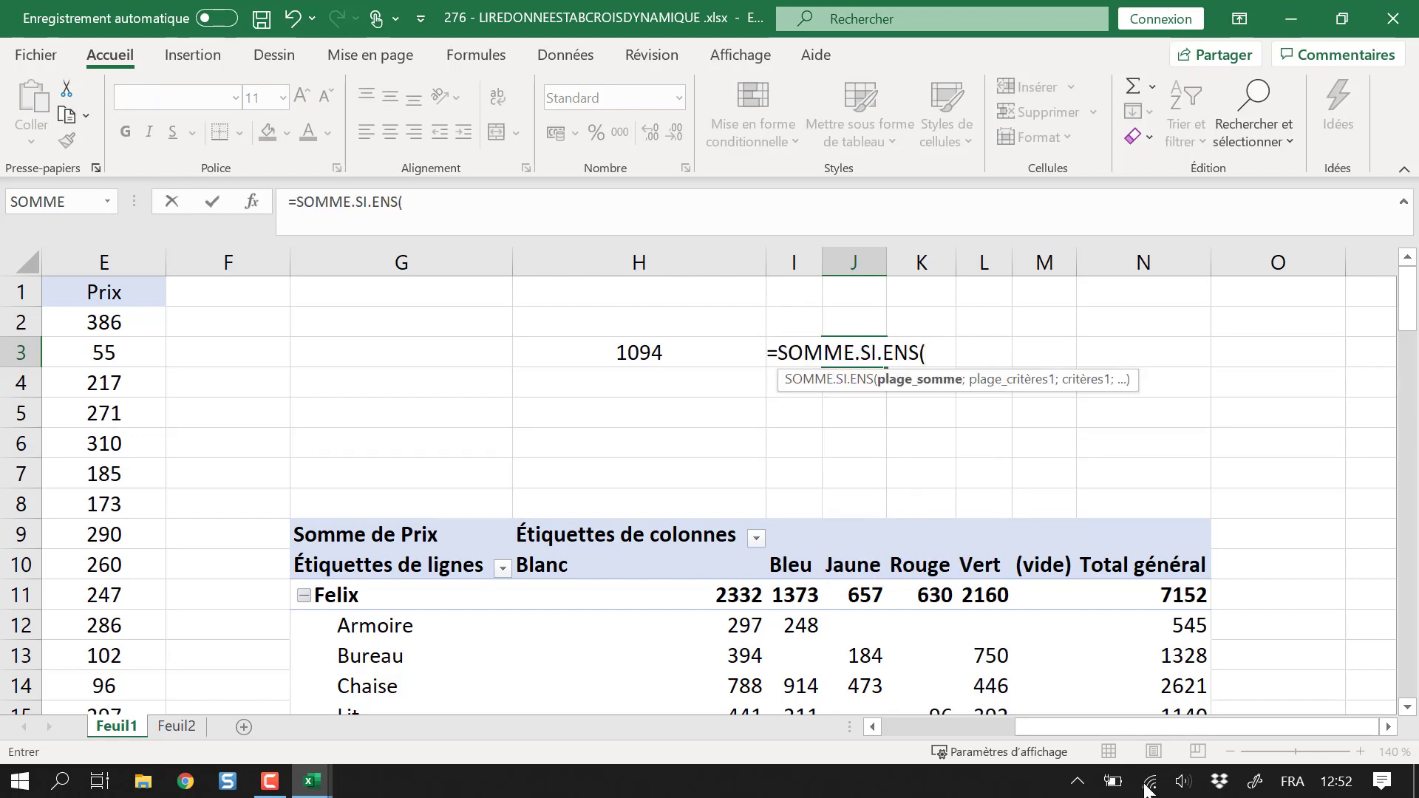
pyautogui.moveTo(1163, 730); pyautogui.dragTo(1131, 726)
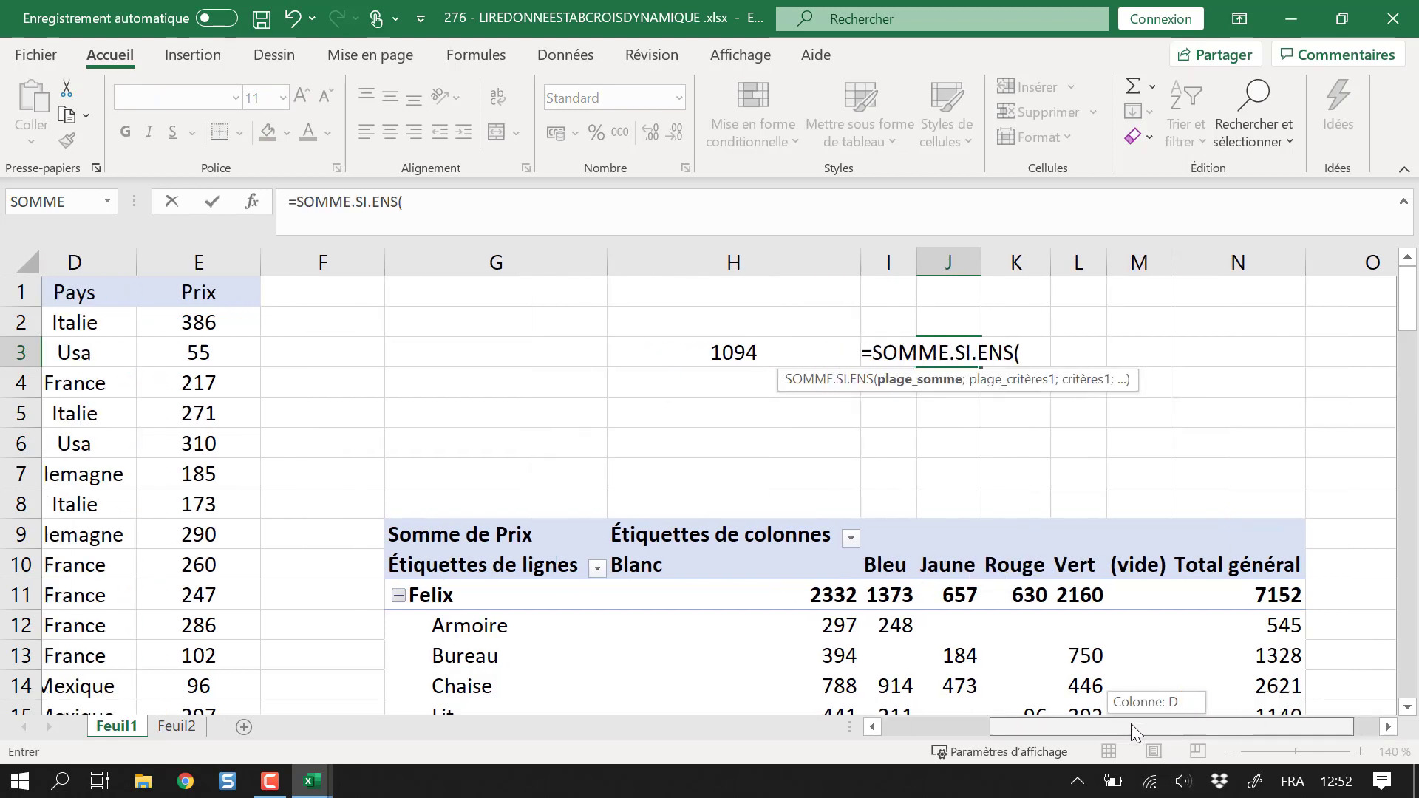
pyautogui.click(247, 258)
pyautogui.write(';')
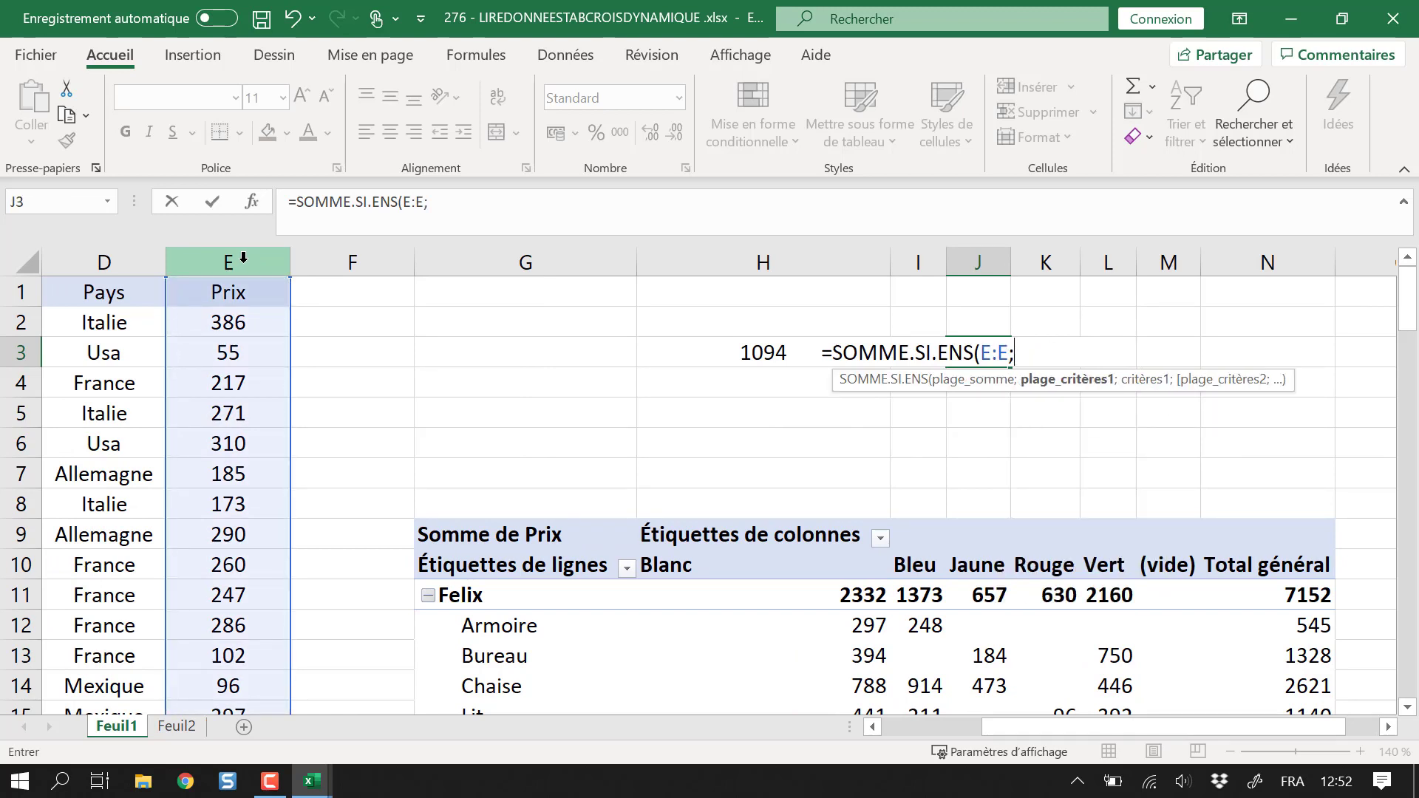
# Step: Add the Vendeur column A:A as the first criteria range, with the vendor's first name used in H3's formula as its criterion
pyautogui.moveTo(1063, 733); pyautogui.dragTo(920, 736)
pyautogui.click(126, 268)
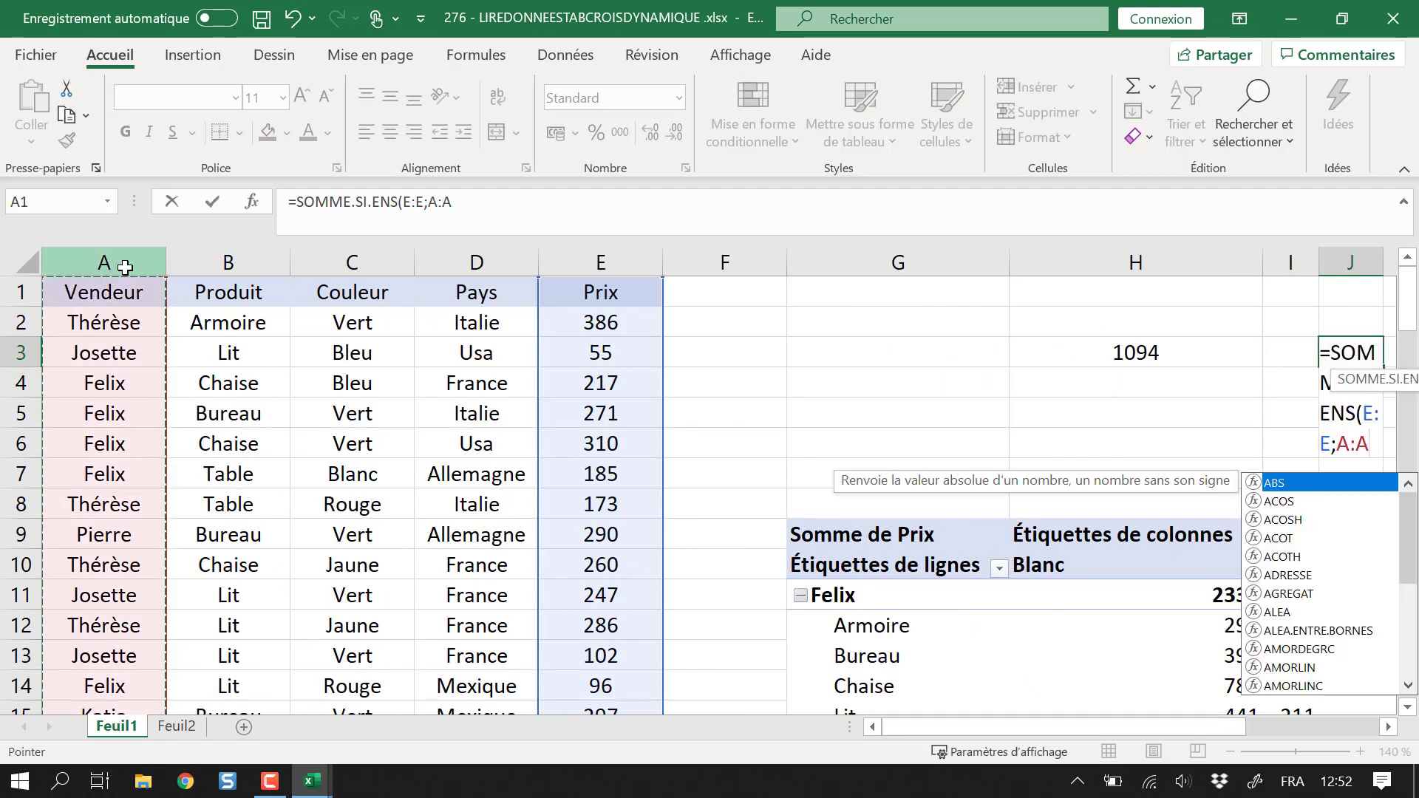
pyautogui.click(539, 212)
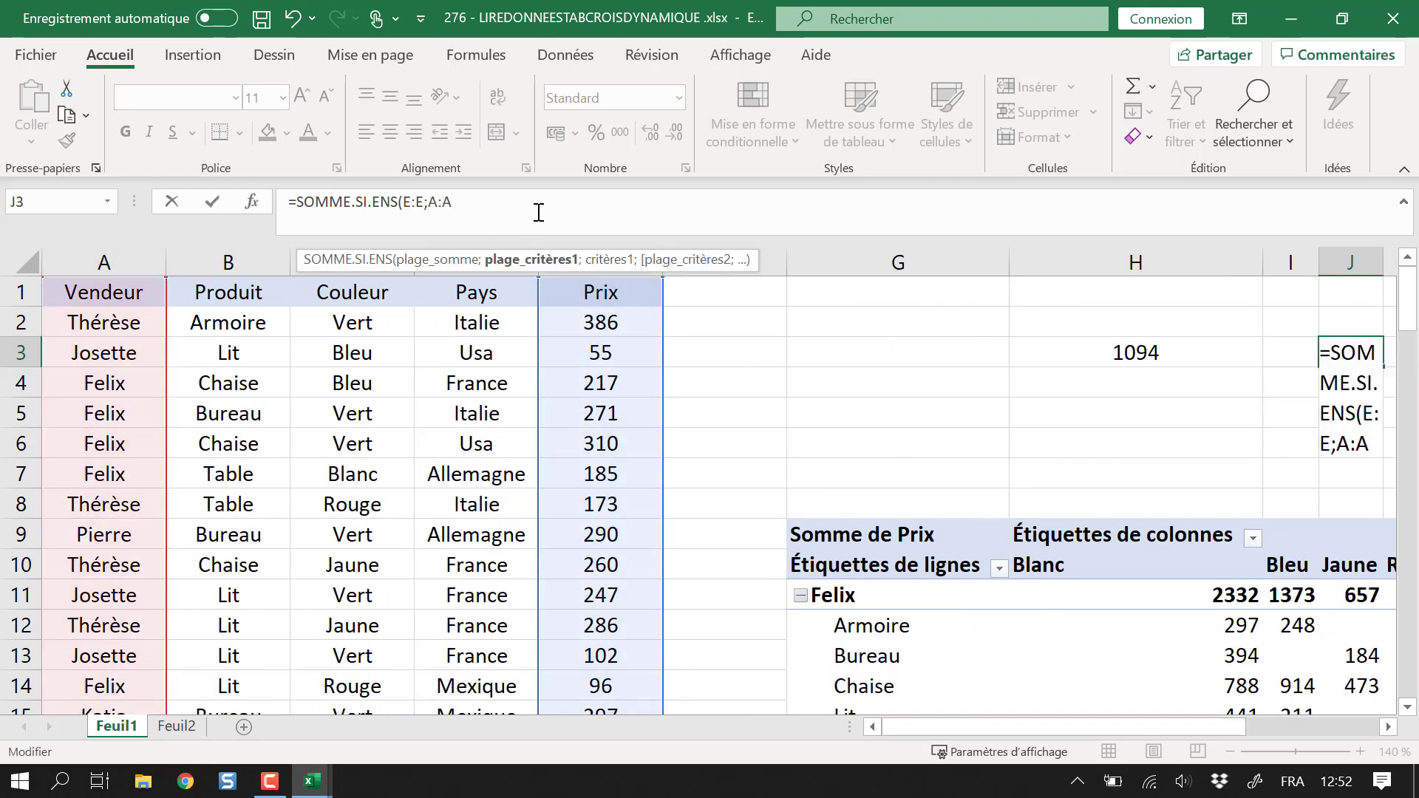
pyautogui.write(';"Pi')
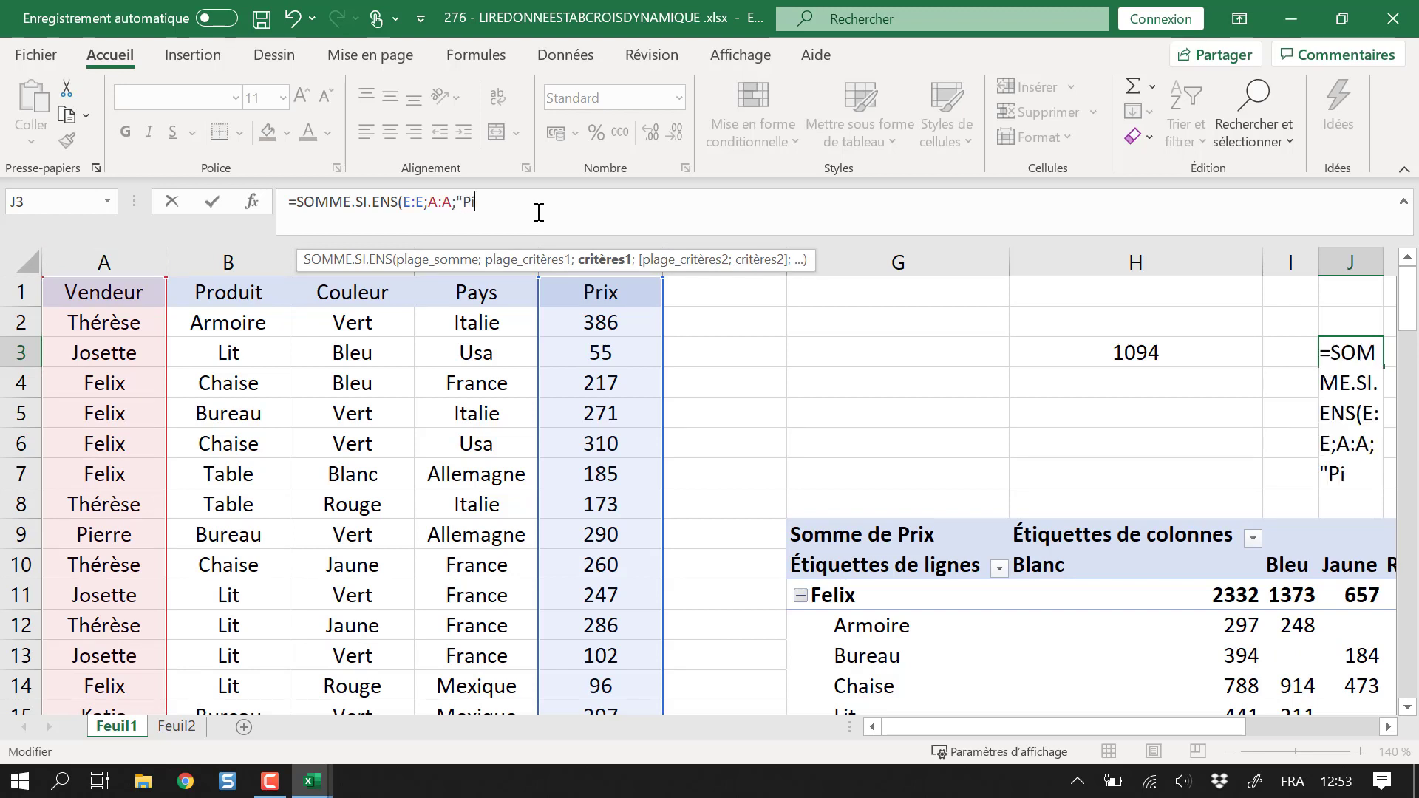
pyautogui.write('errre";')
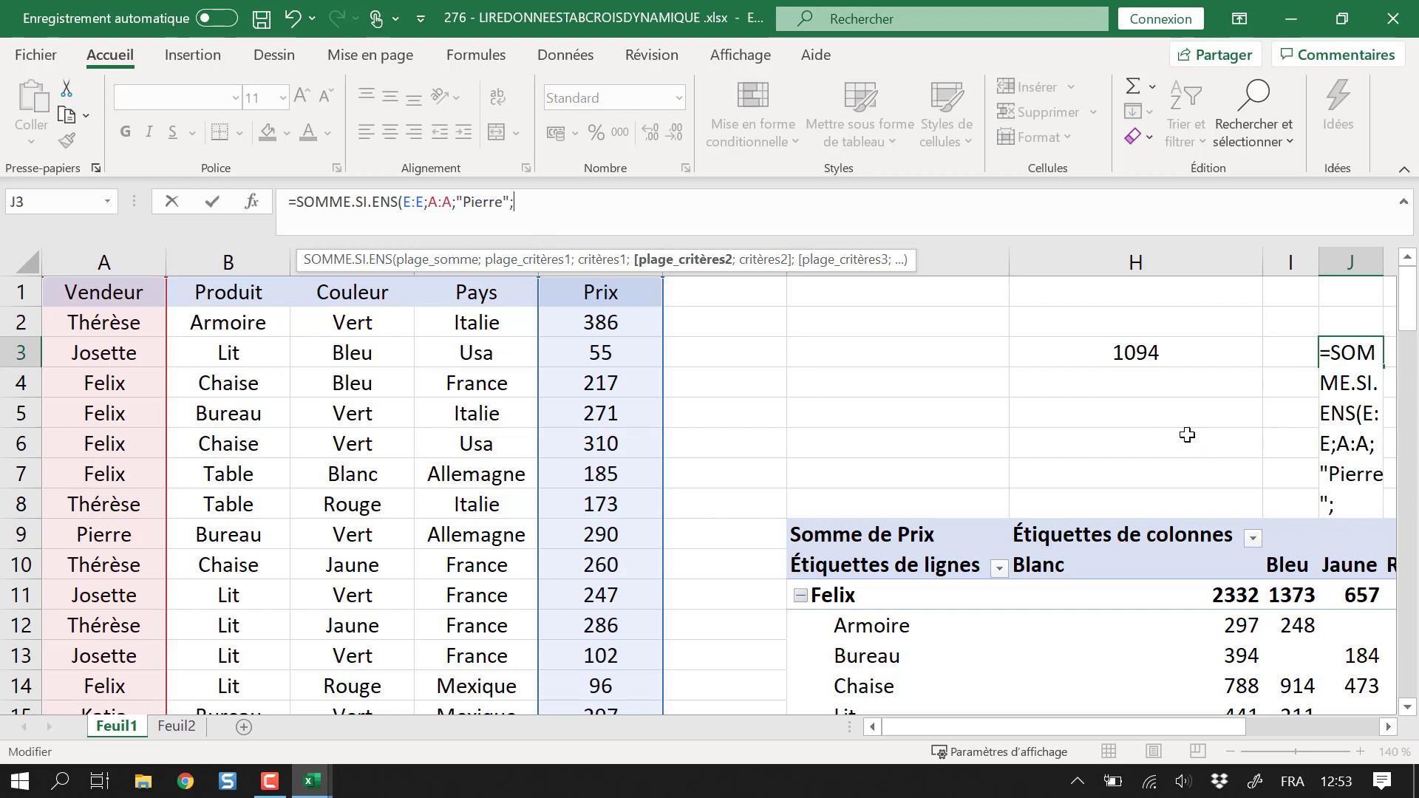
# Step: Complete the J3 formula with the Produit column B:B as second criteria range and "Bureau" as its criterion
pyautogui.click(257, 260)
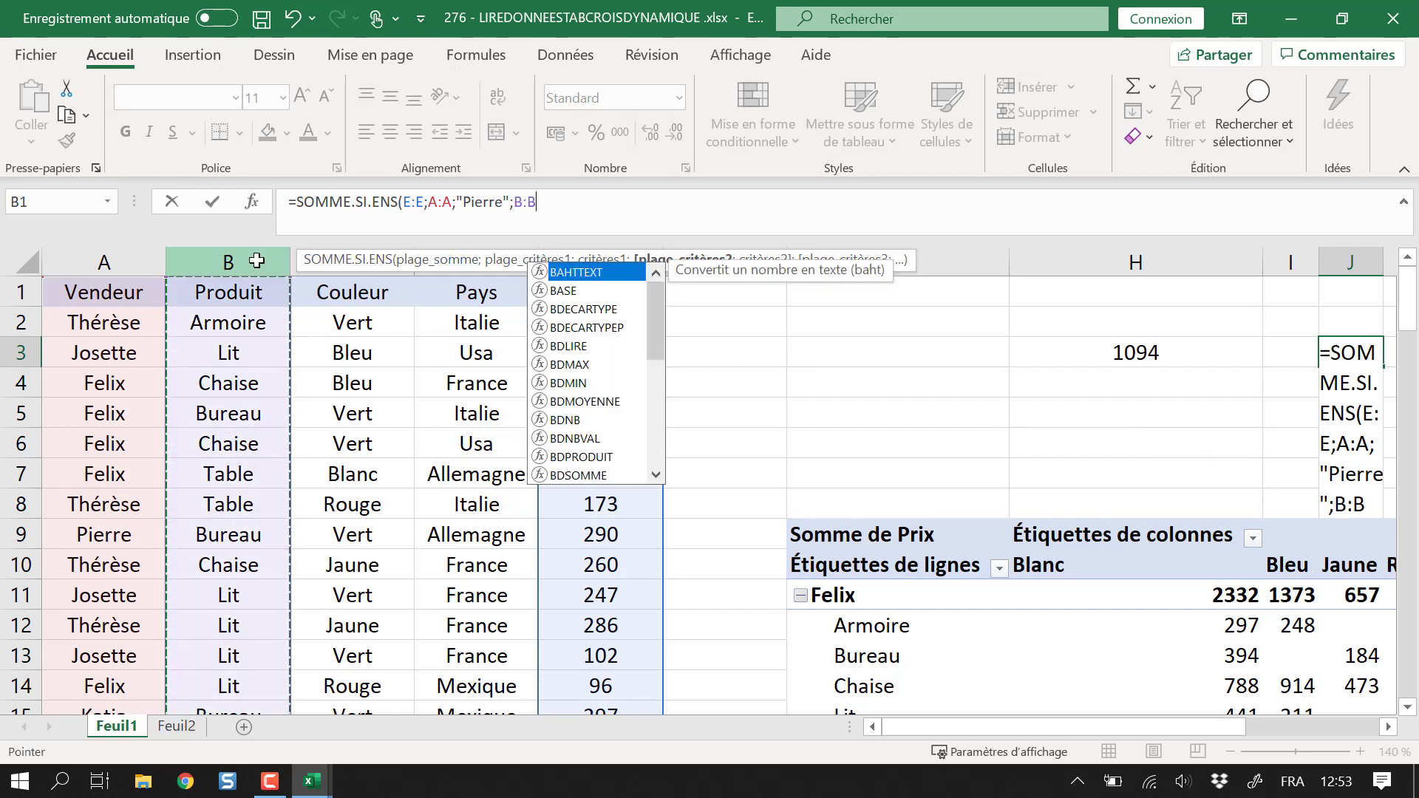
pyautogui.write(';"')
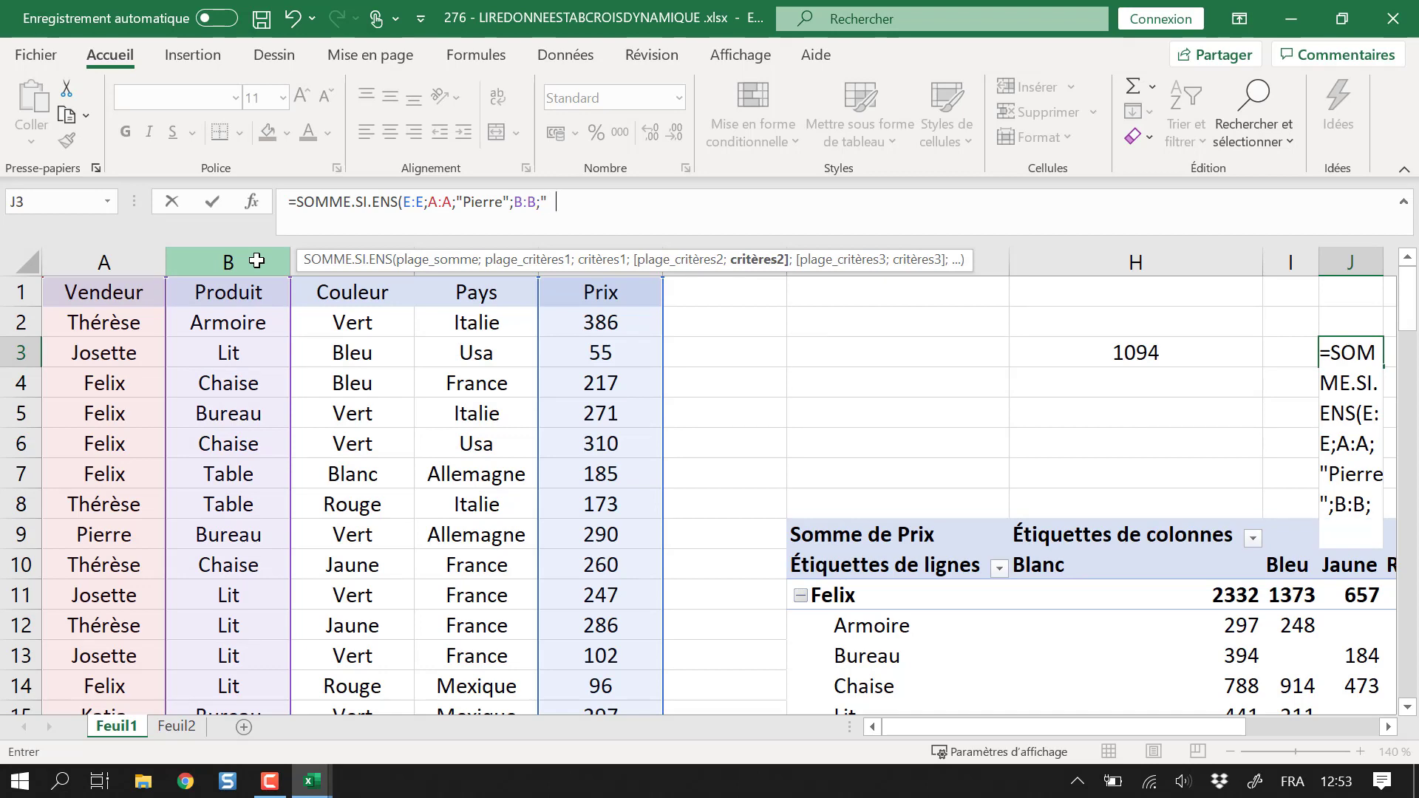
pyautogui.write('Bureau")')
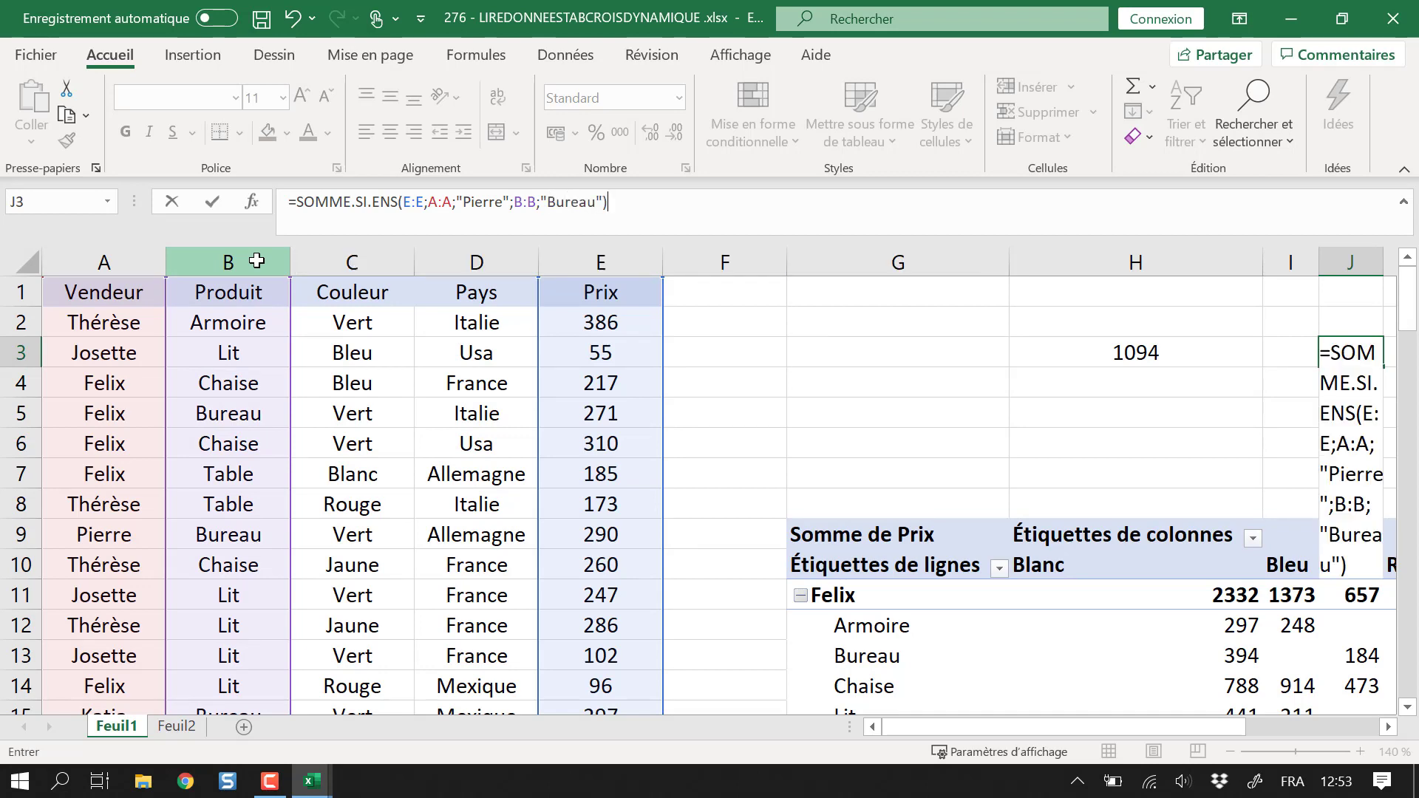
pyautogui.press('Return')
# Step: Compare the SOMME.SI.ENS formula in J3 with the LIREDONNEESTABCROISDYNAMIQUE formula in H3, and leave the empty cell K5 selected
pyautogui.click(1351, 352)
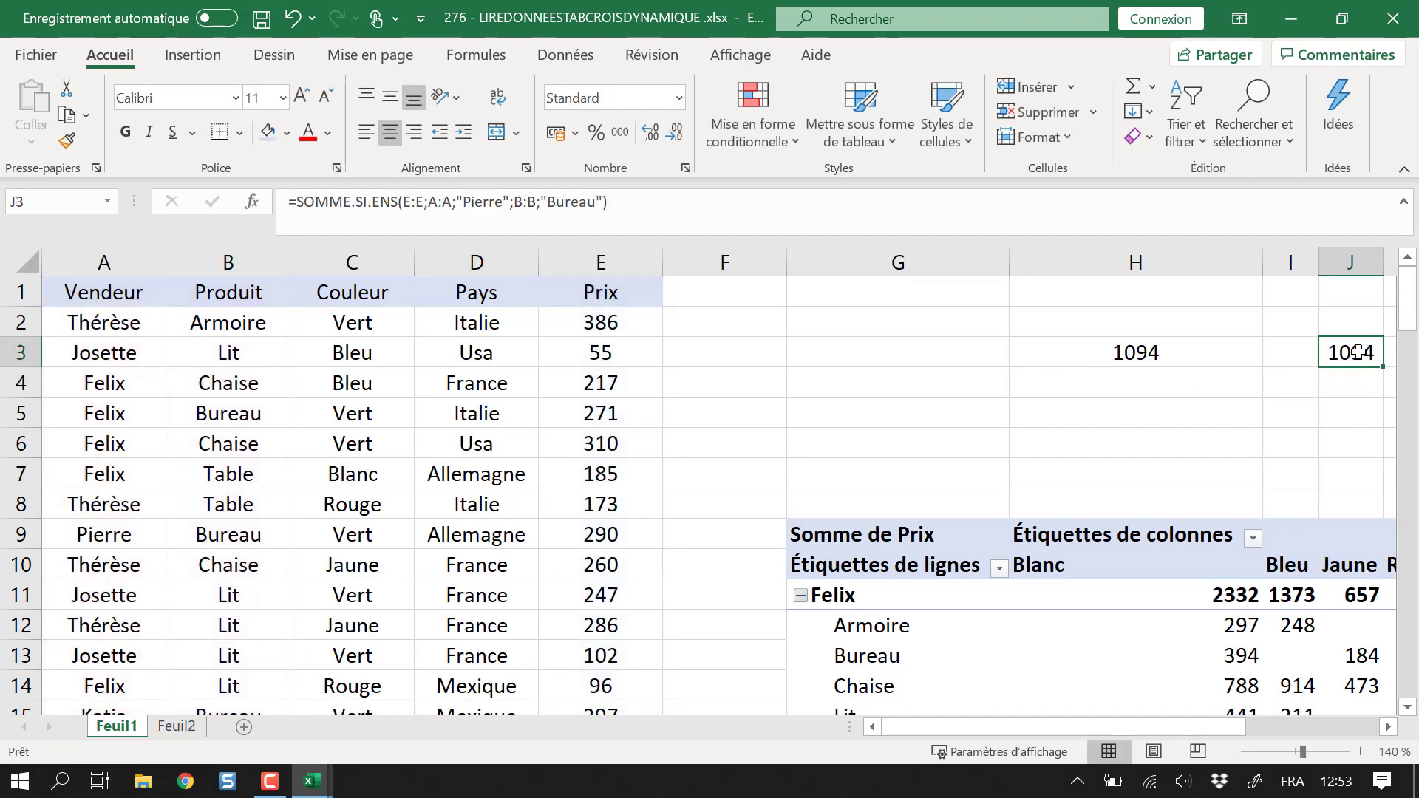
pyautogui.click(1176, 355)
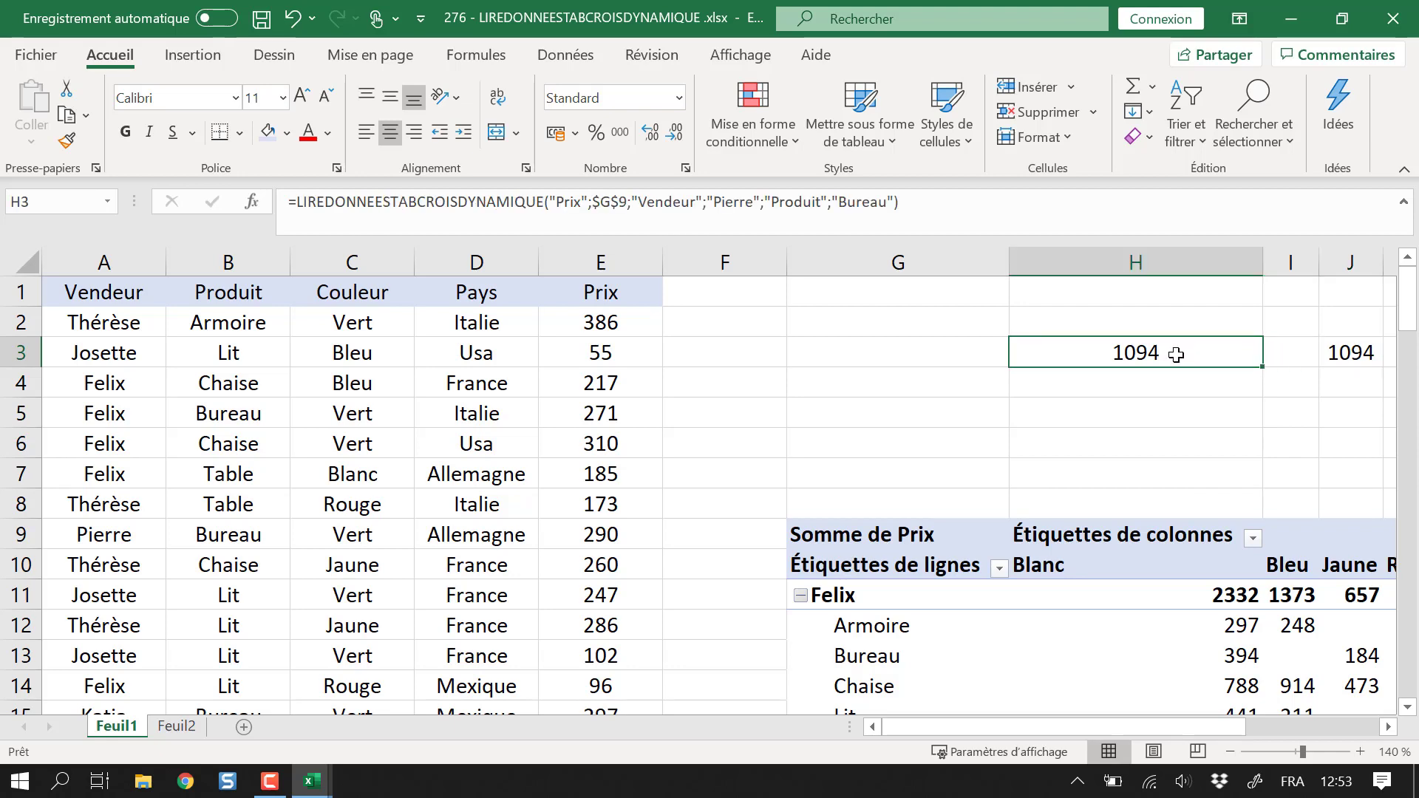
pyautogui.doubleClick(1176, 355)
pyautogui.press('Escape')
pyautogui.moveTo(1163, 727); pyautogui.dragTo(1243, 720)
pyautogui.click(1039, 414)
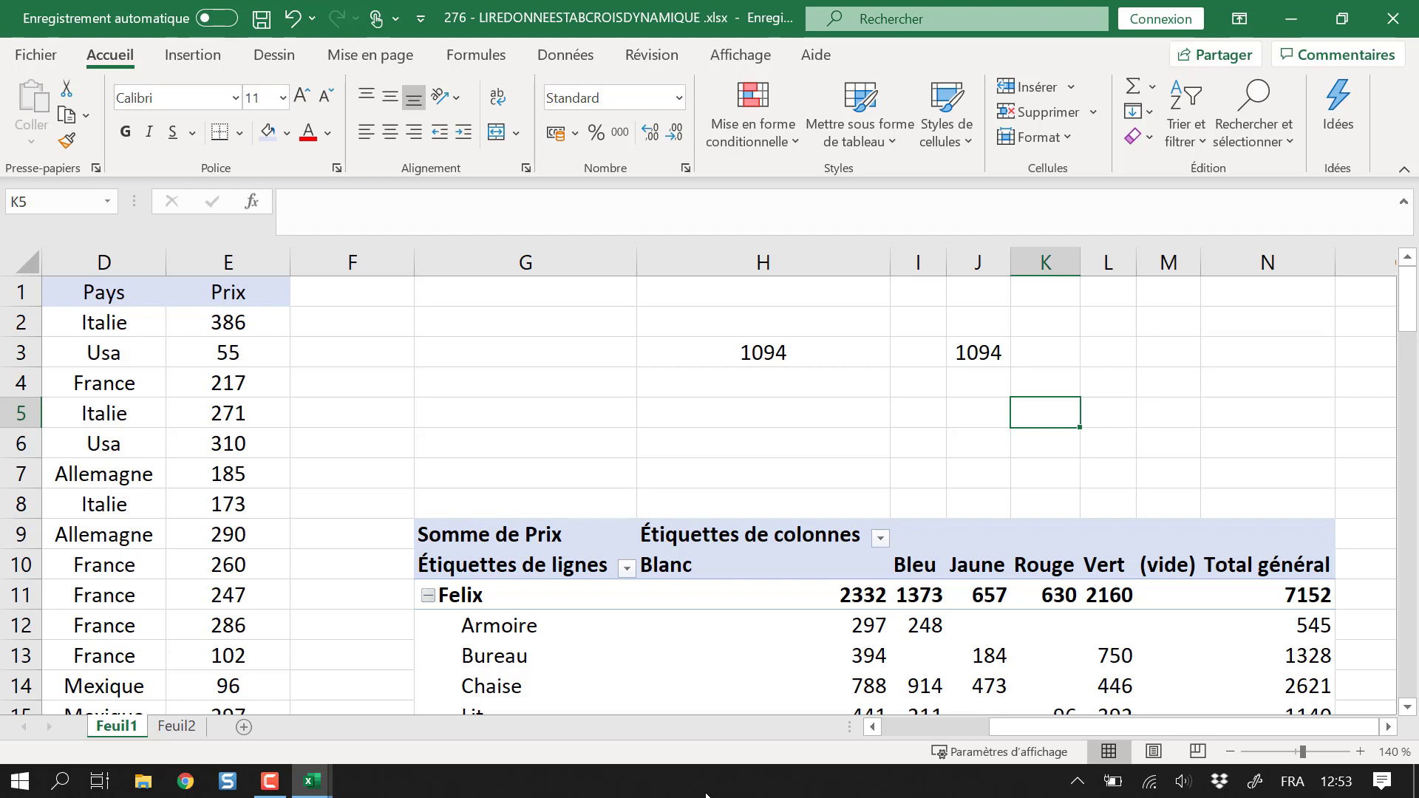
pyautogui.scroll(-1, 899, 547)
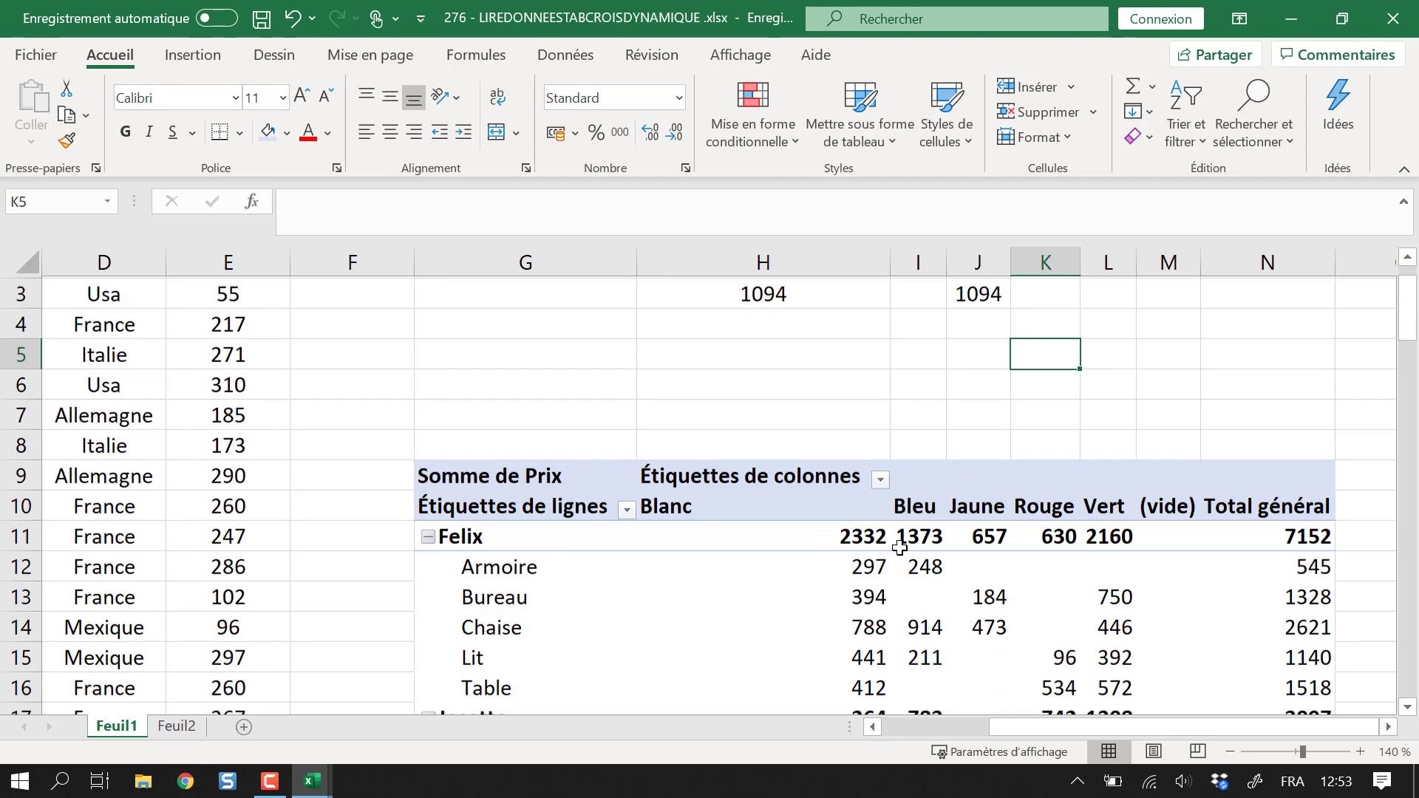
pyautogui.scroll(-1, 899, 547)
pyautogui.moveTo(953, 497)
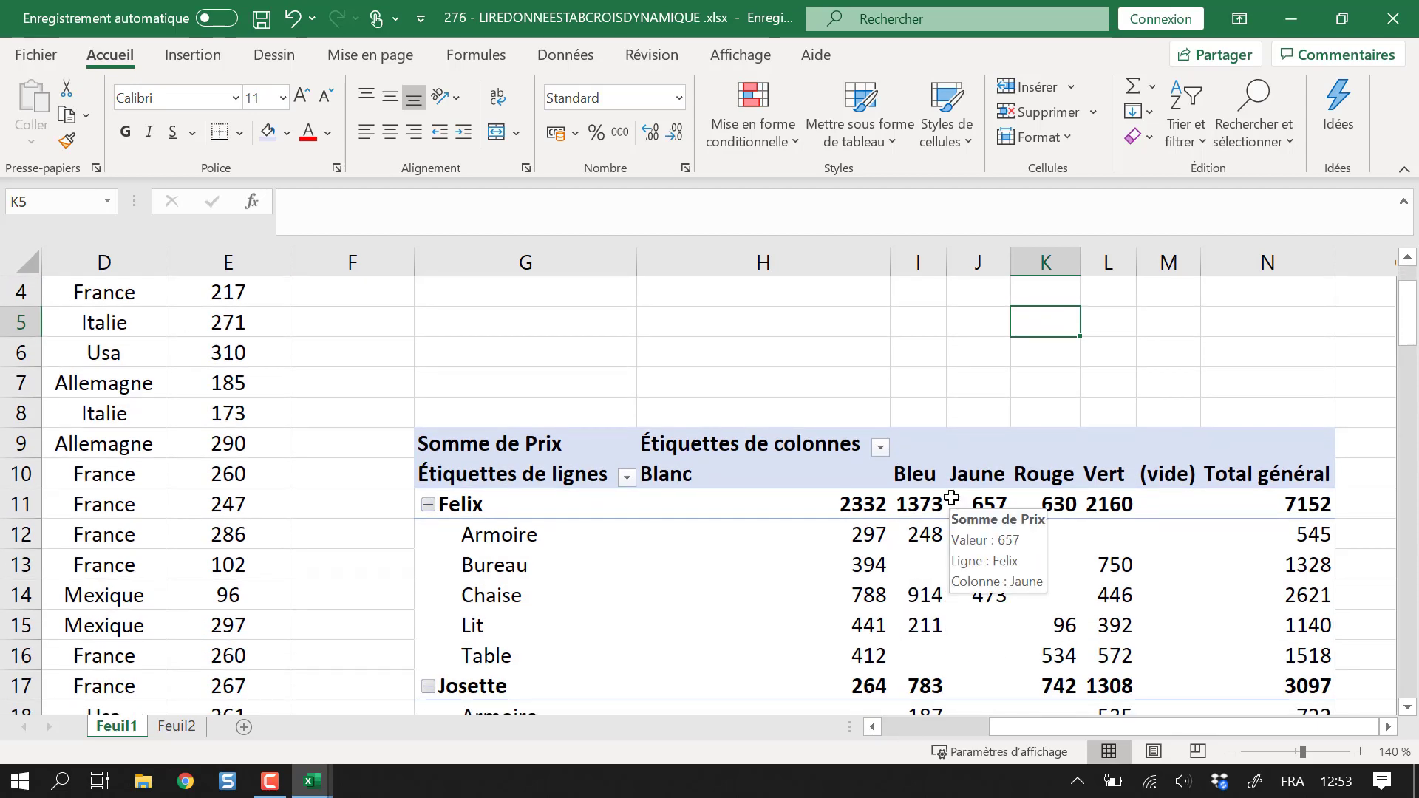